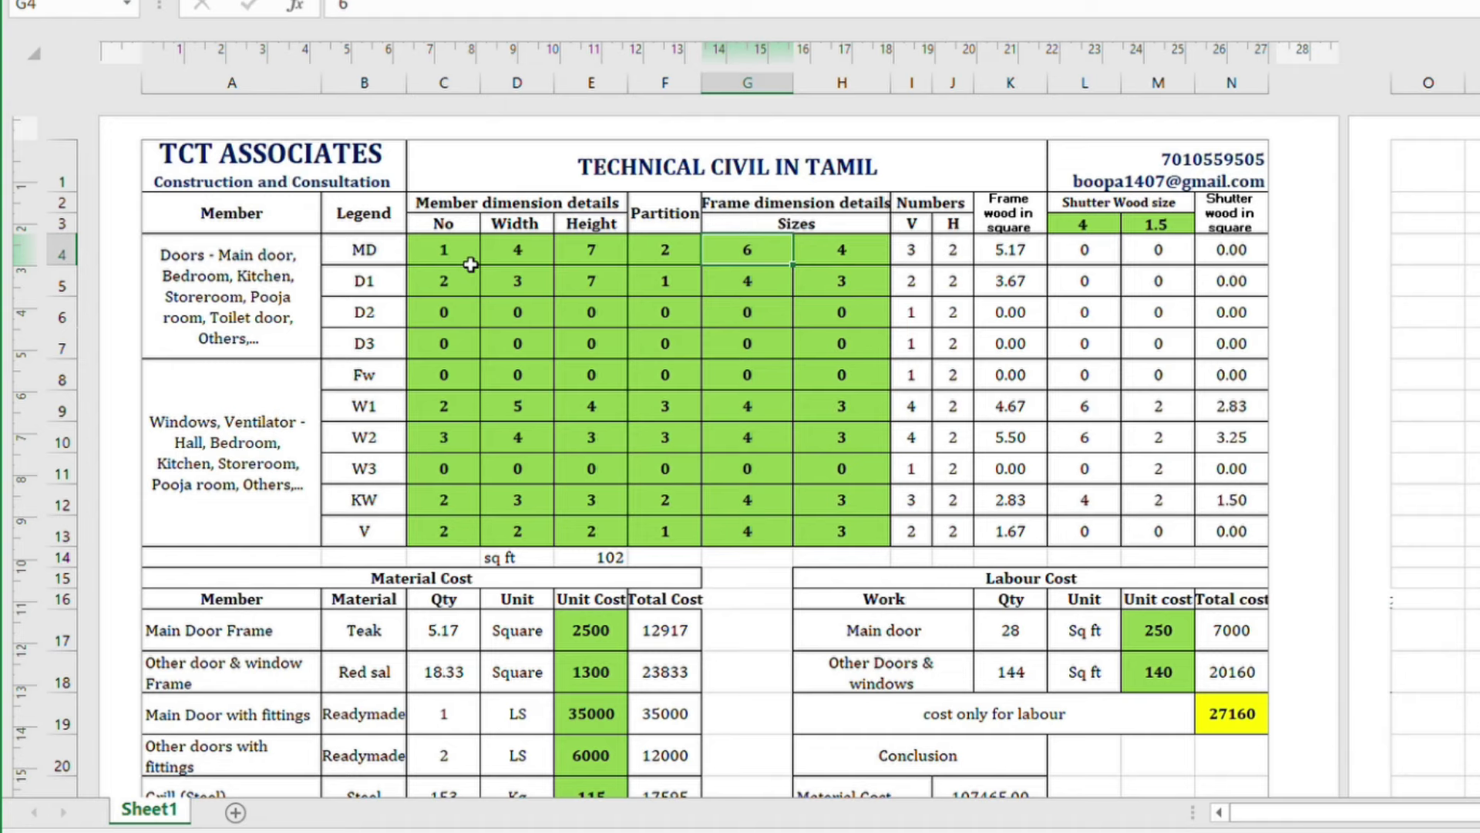
key(Right)
key(Left)
key(Right)
key(Right)
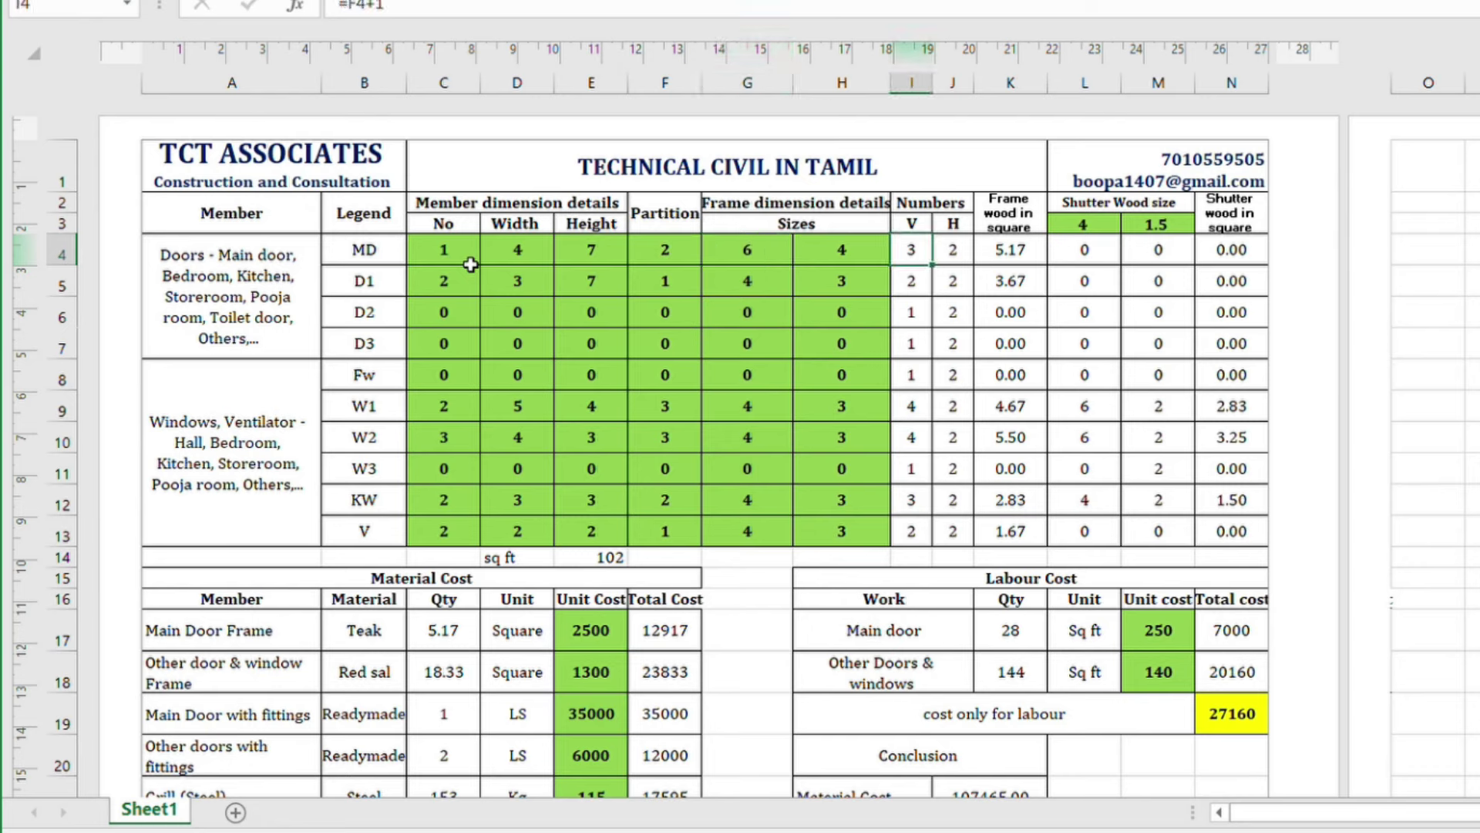
key(Left)
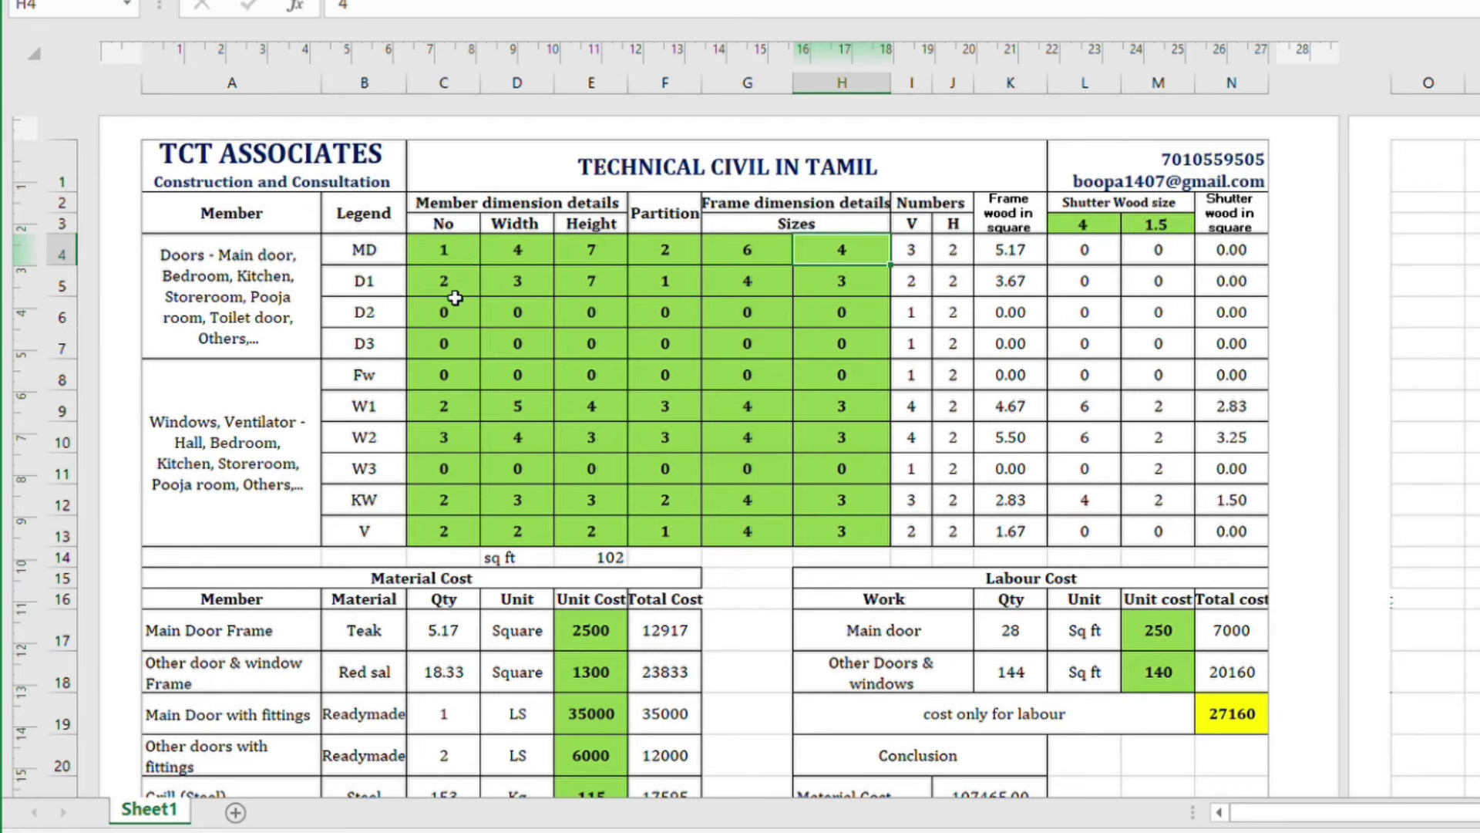
Step: Fill in the D1 door row with number 3, width 3, height 7 and partition 1, keeping its existing frame sizes
click(458, 293)
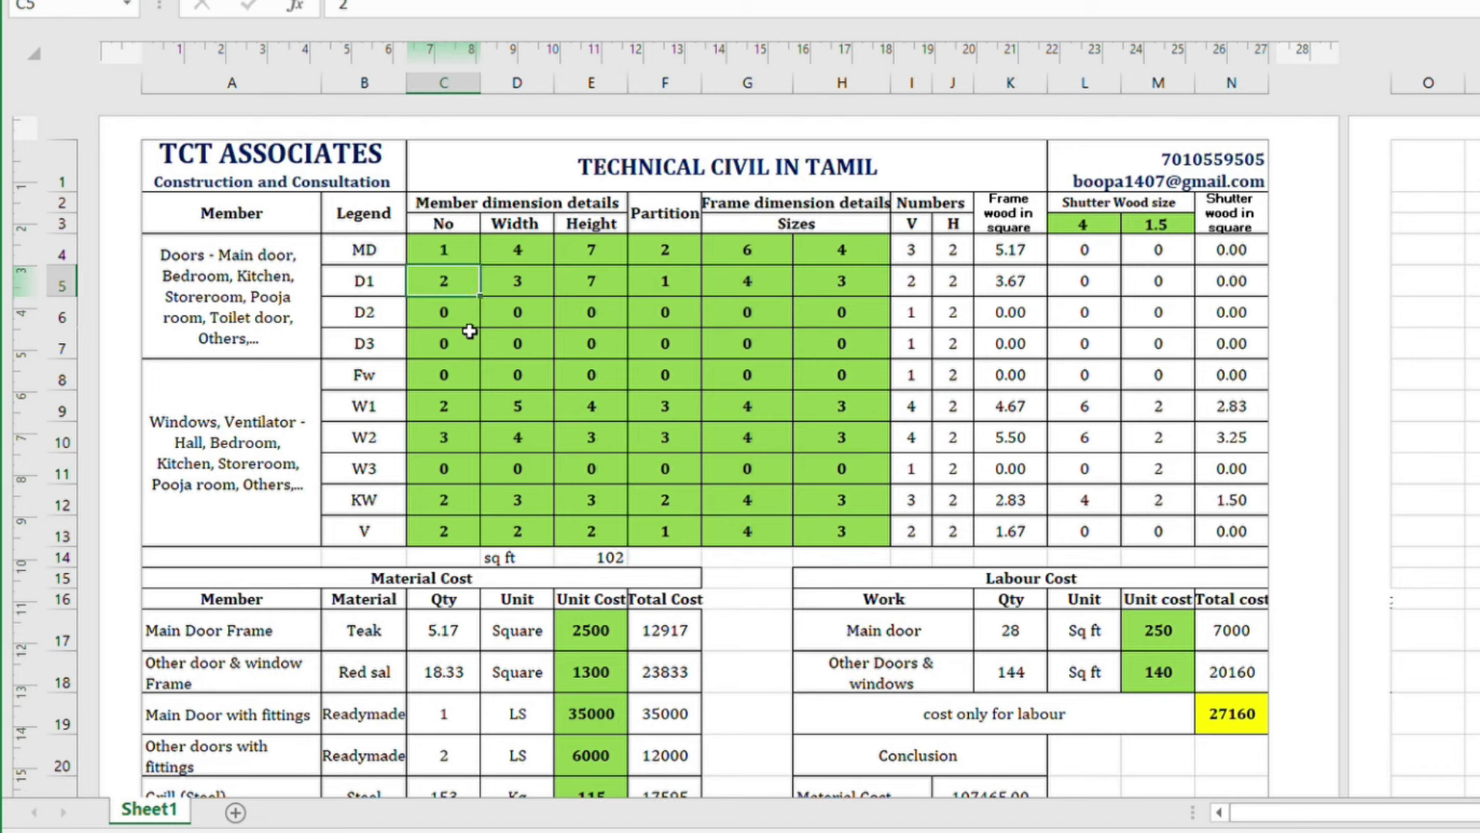
click(472, 328)
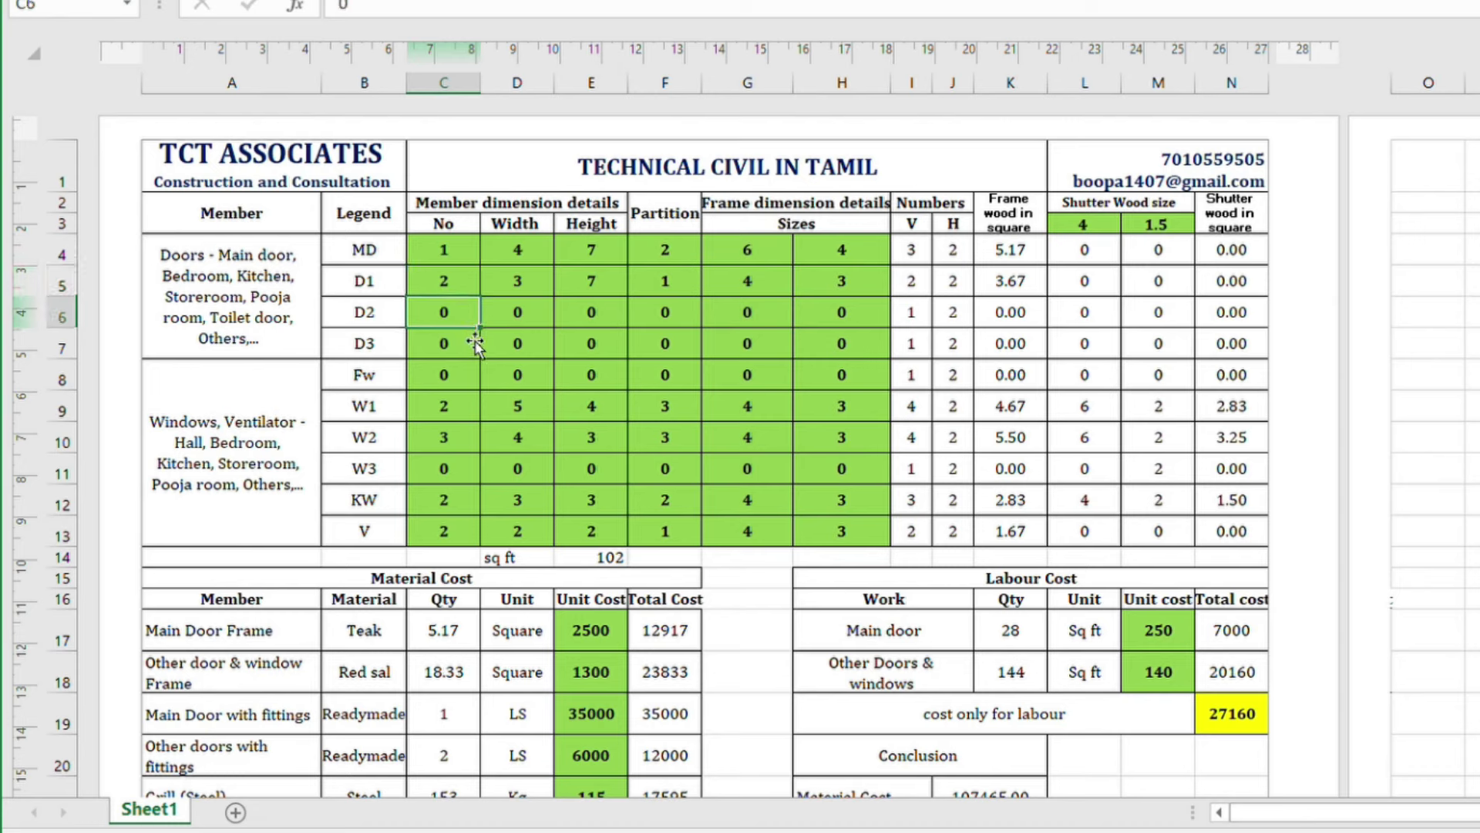
click(472, 296)
text(3)
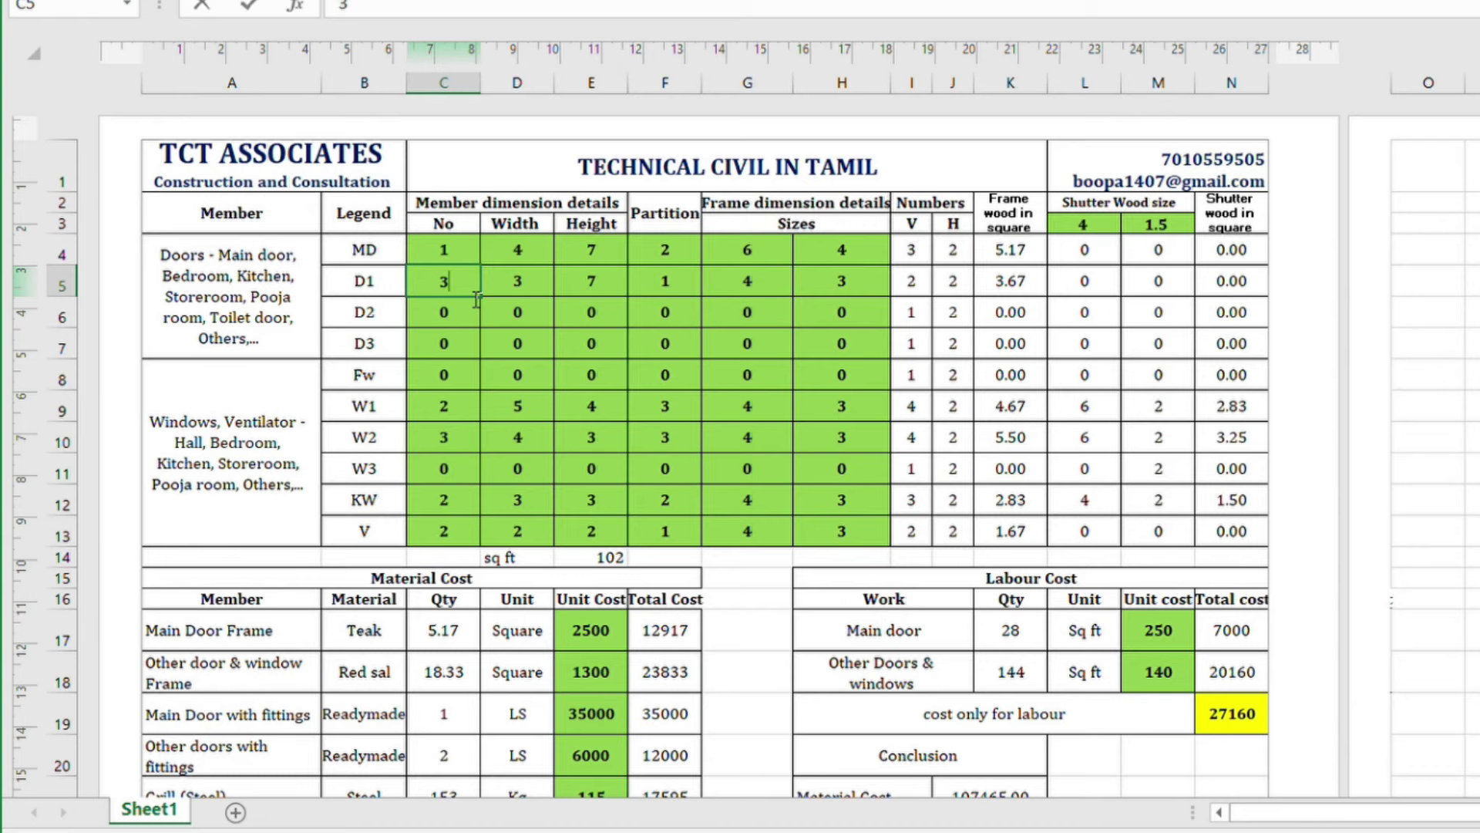
key(Tab)
text(3)
key(Tab)
text(7)
key(Tab)
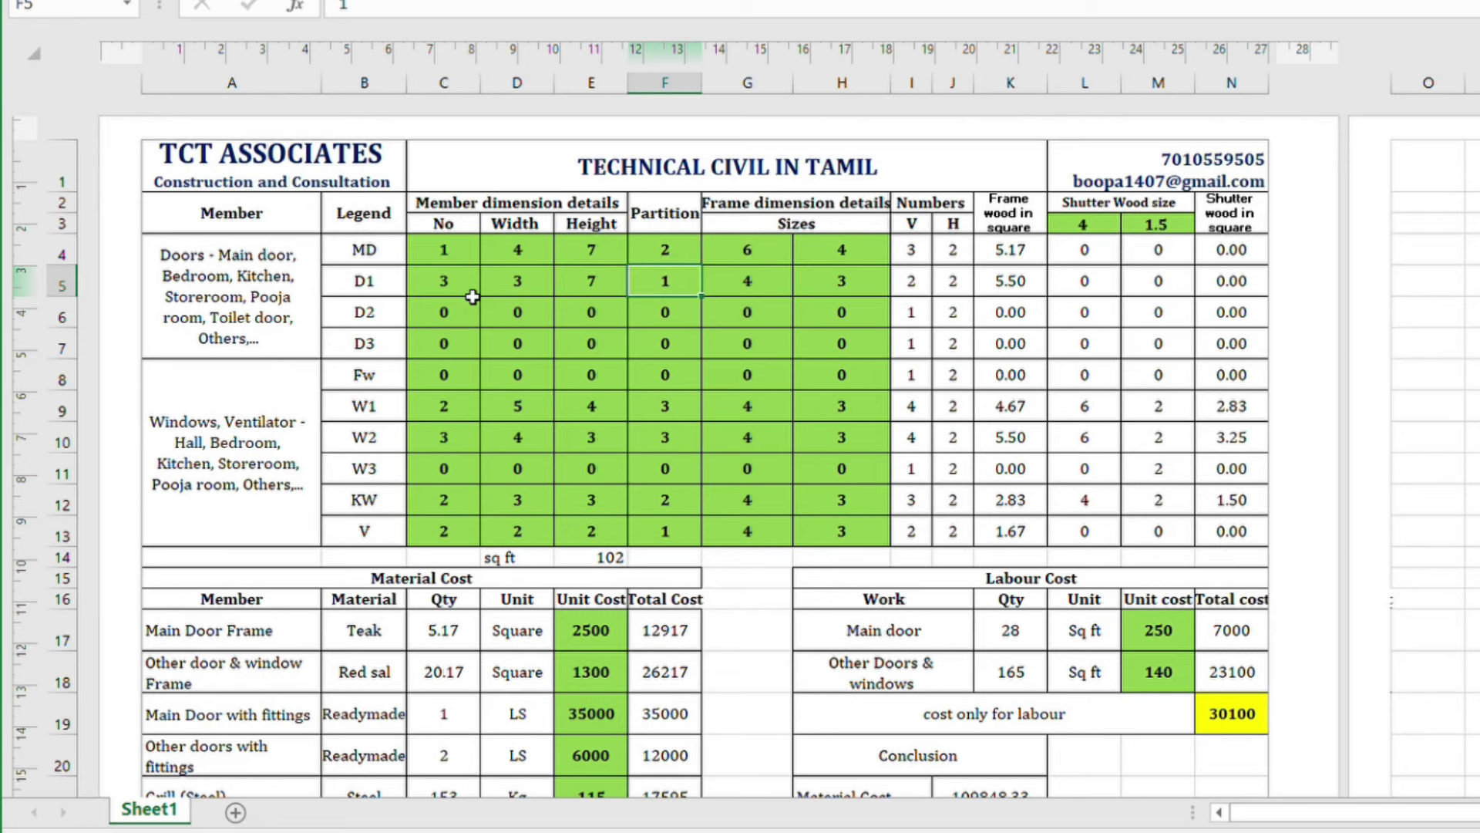
text(1)
key(Tab)
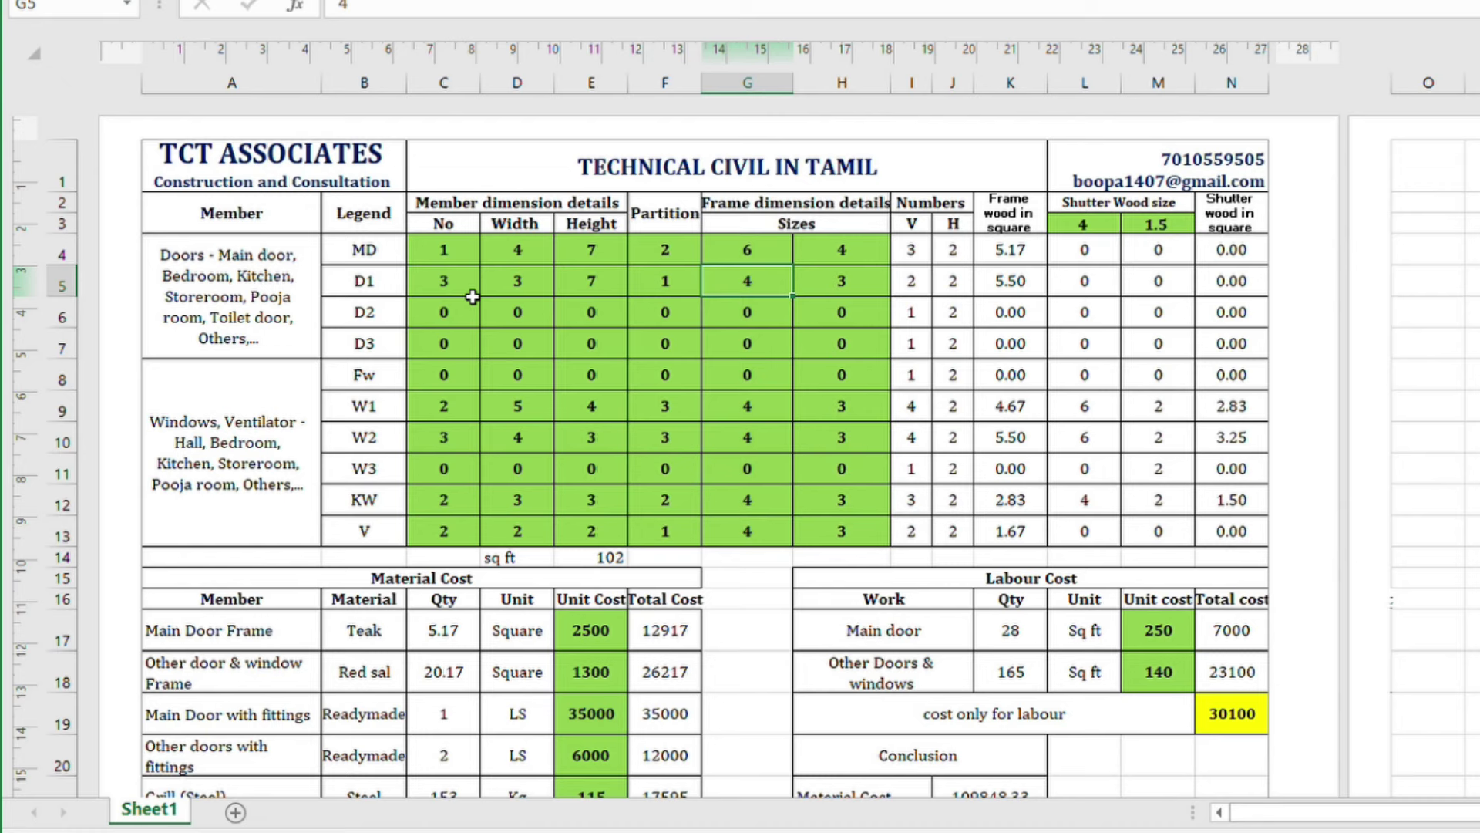
key(Tab)
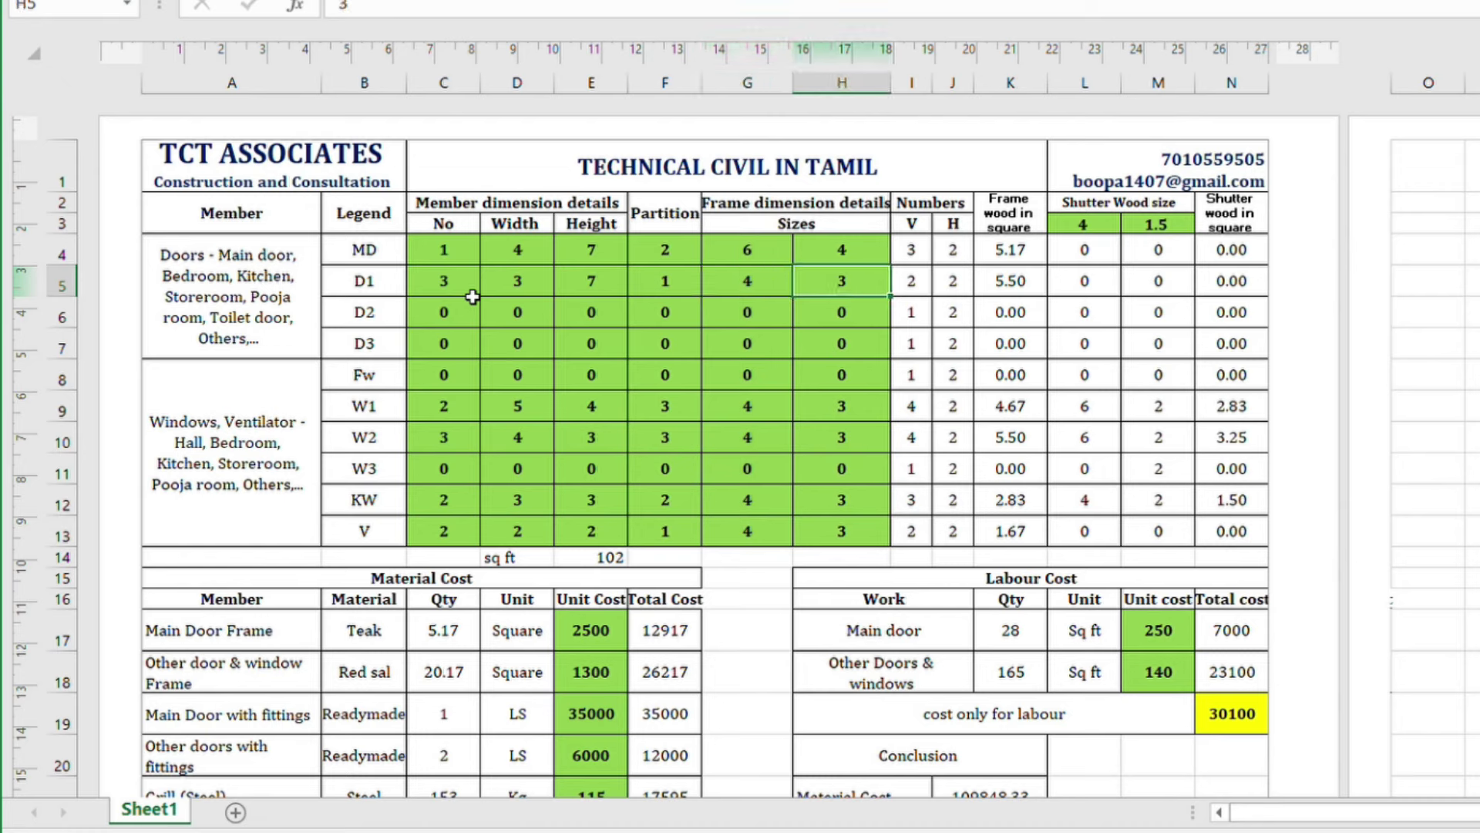
Step: Enter number 1, width 4 and height 6 for the Fw window
key(Left)
key(Left)
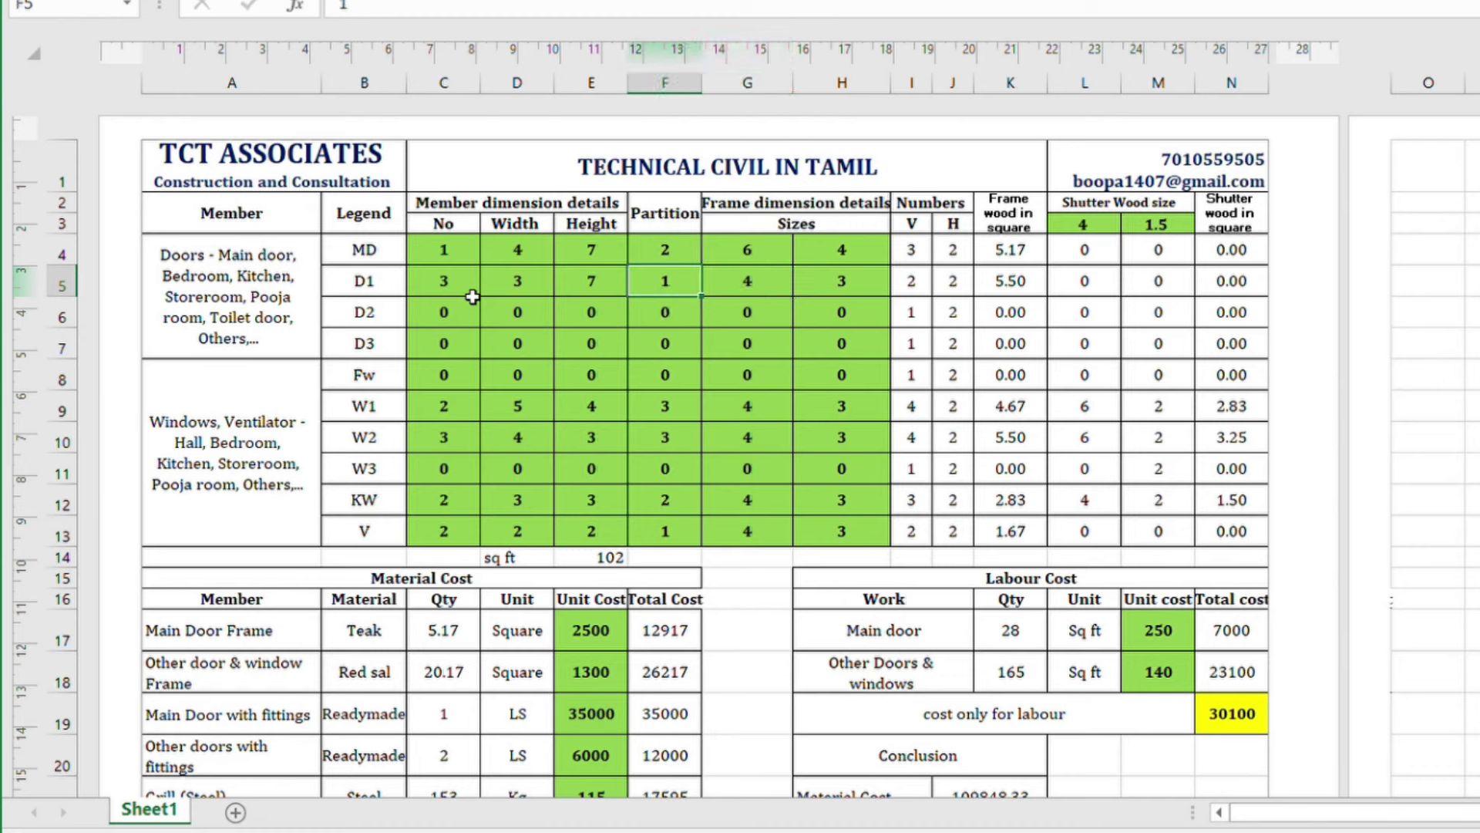
key(Left)
key(Left)
key(Left)
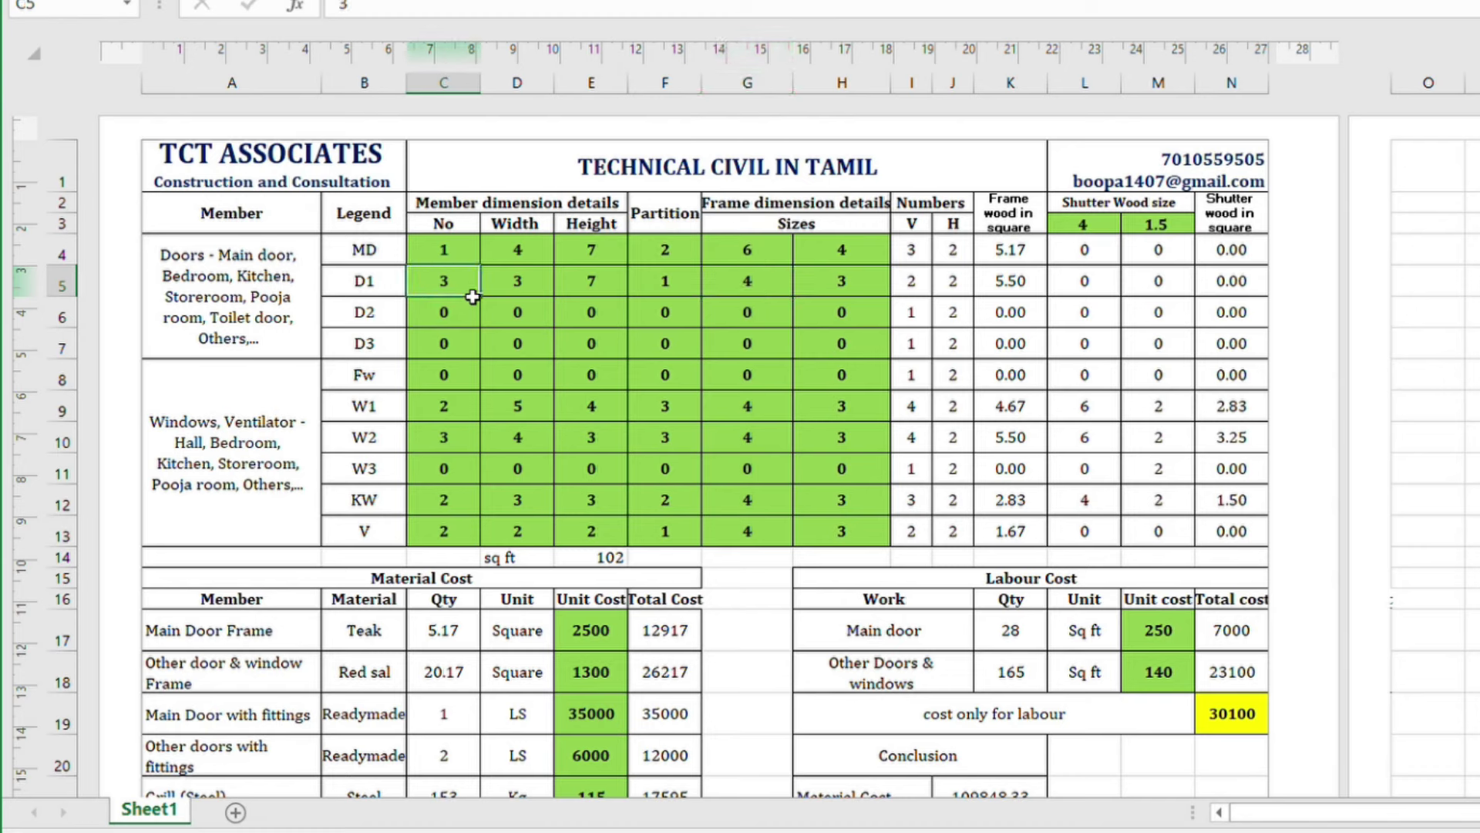
key(Down)
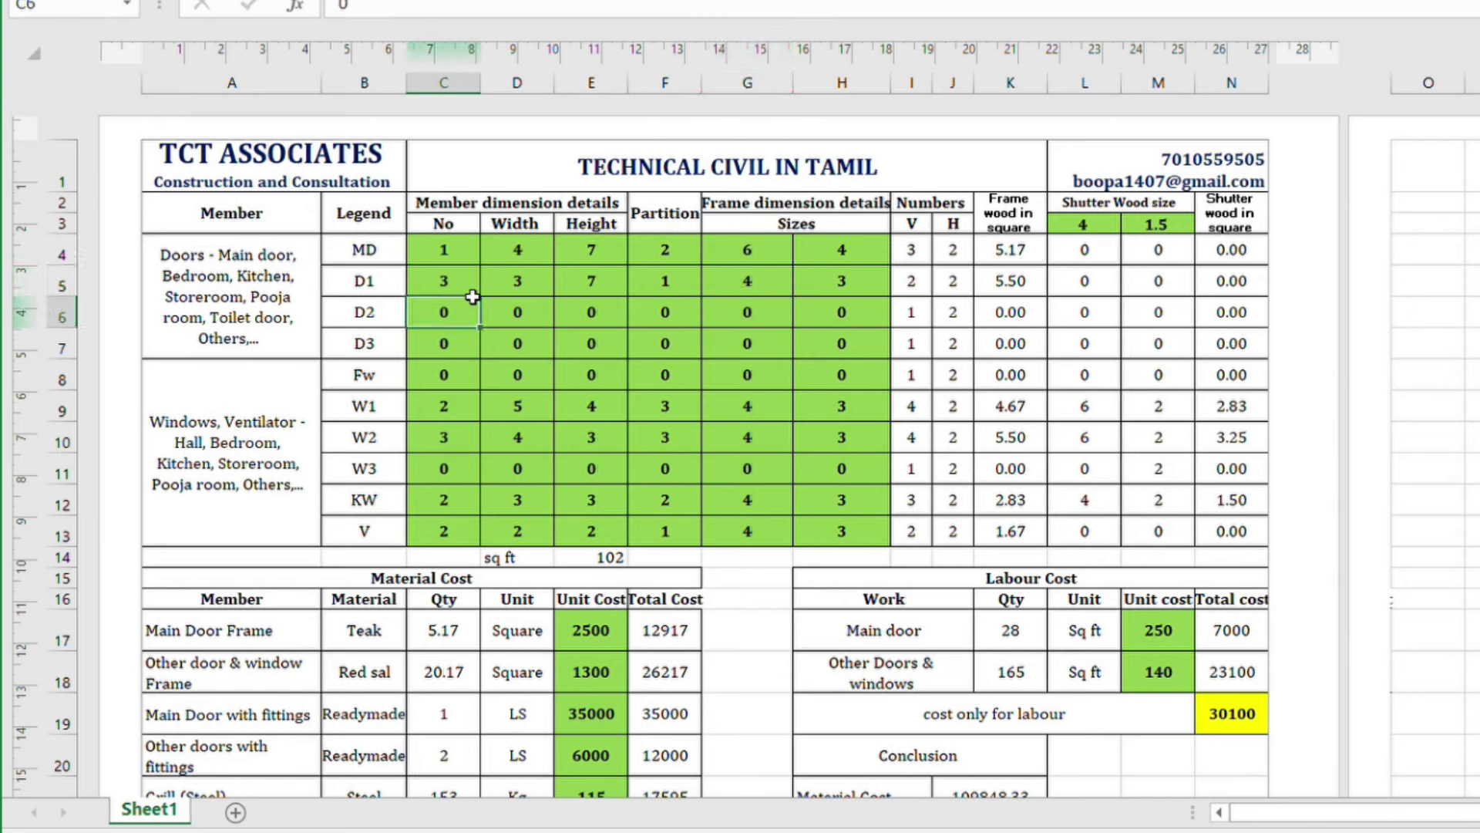
key(Down)
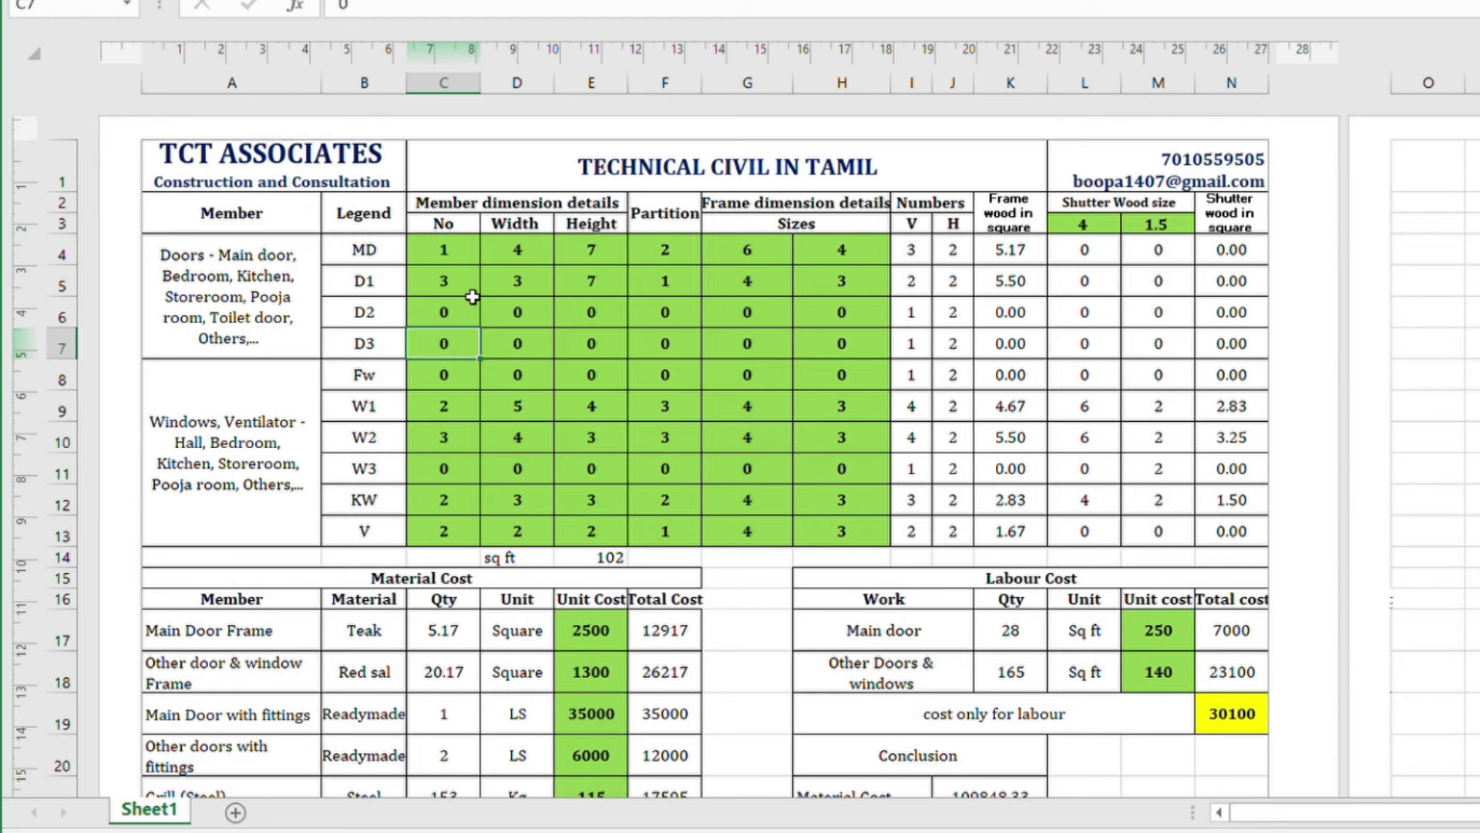
key(Down)
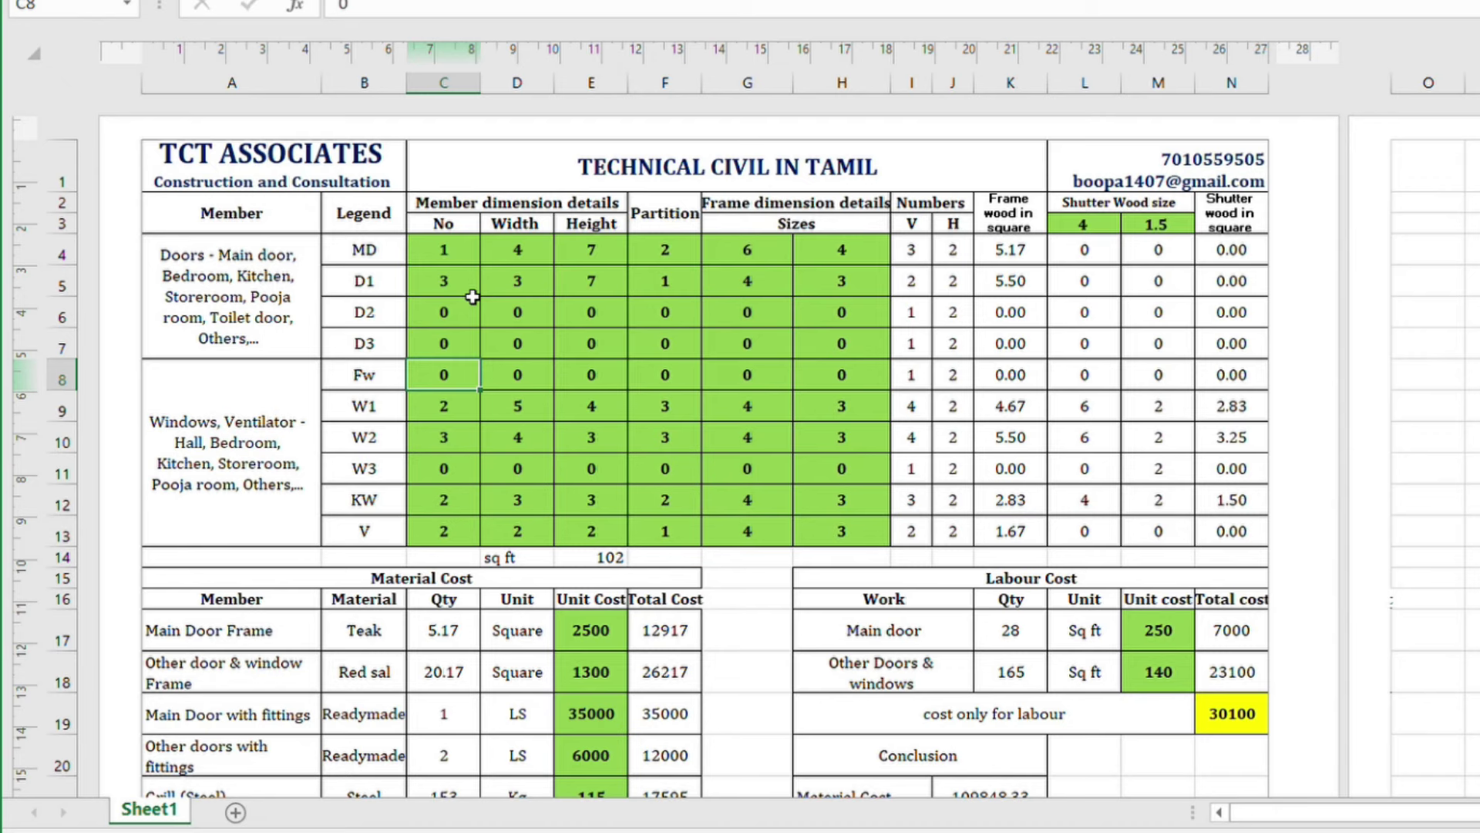
text(1)
key(Tab)
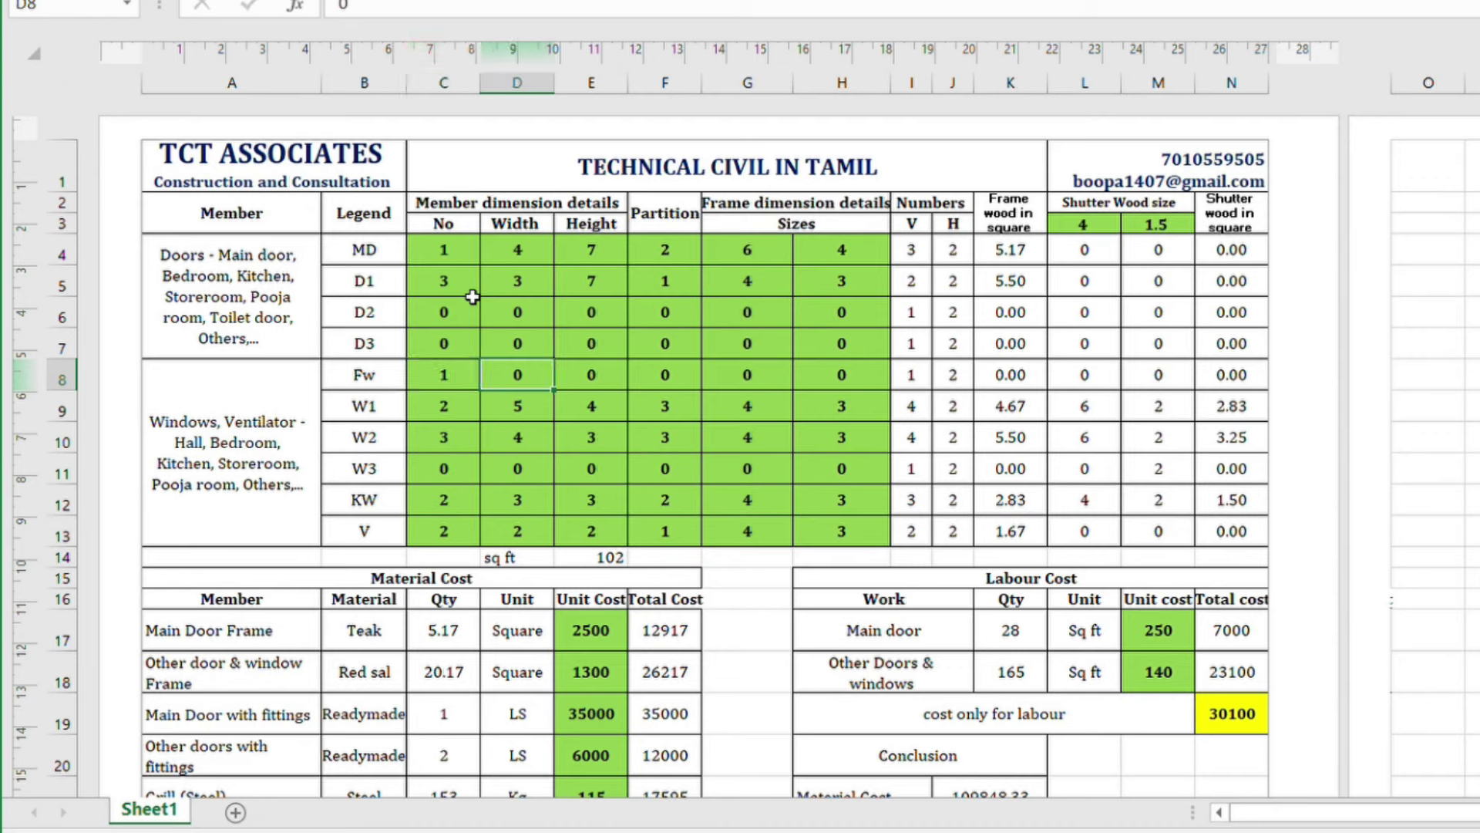
text(4)
key(Tab)
text(6)
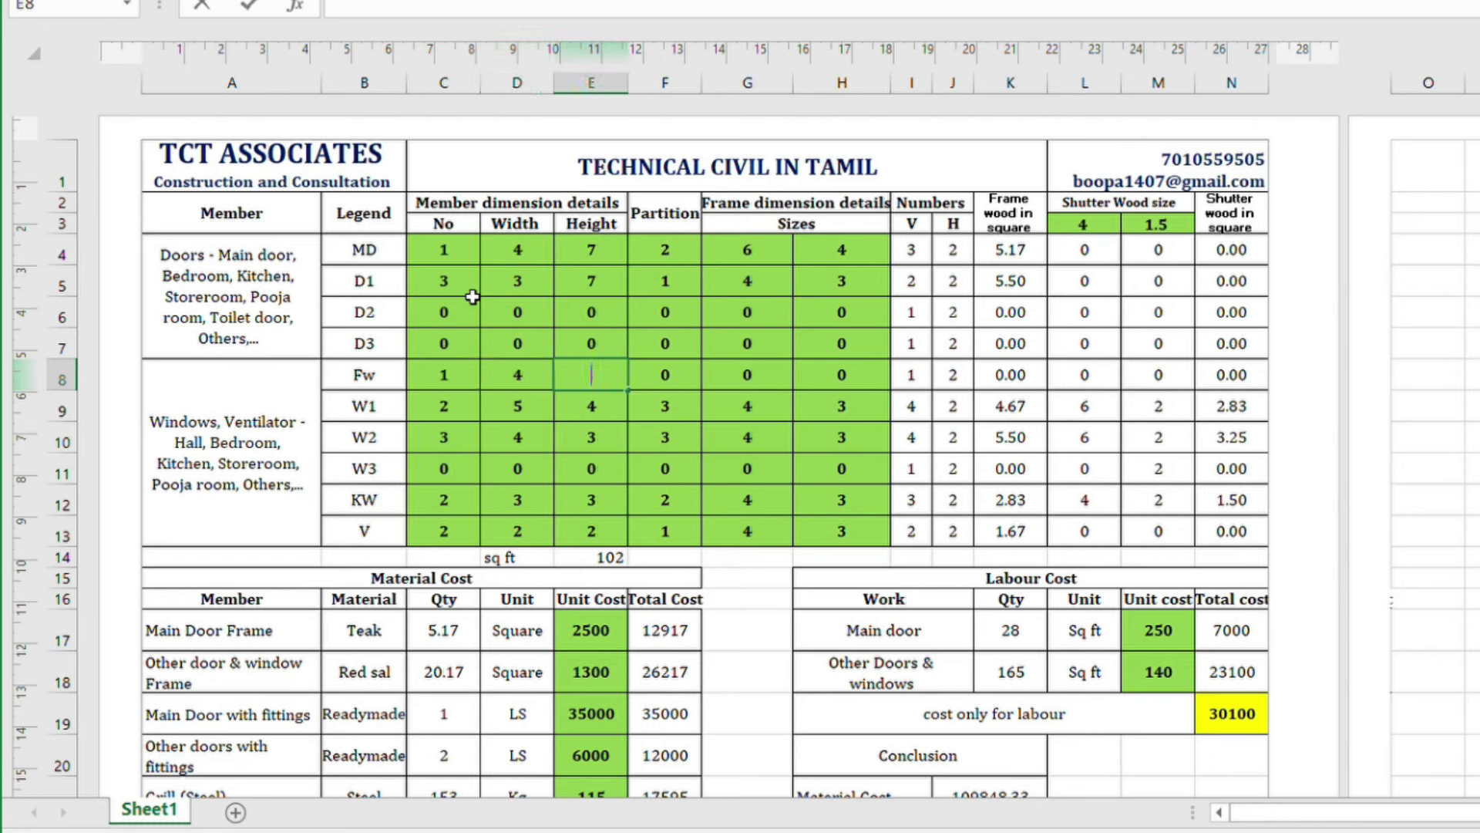
key(Tab)
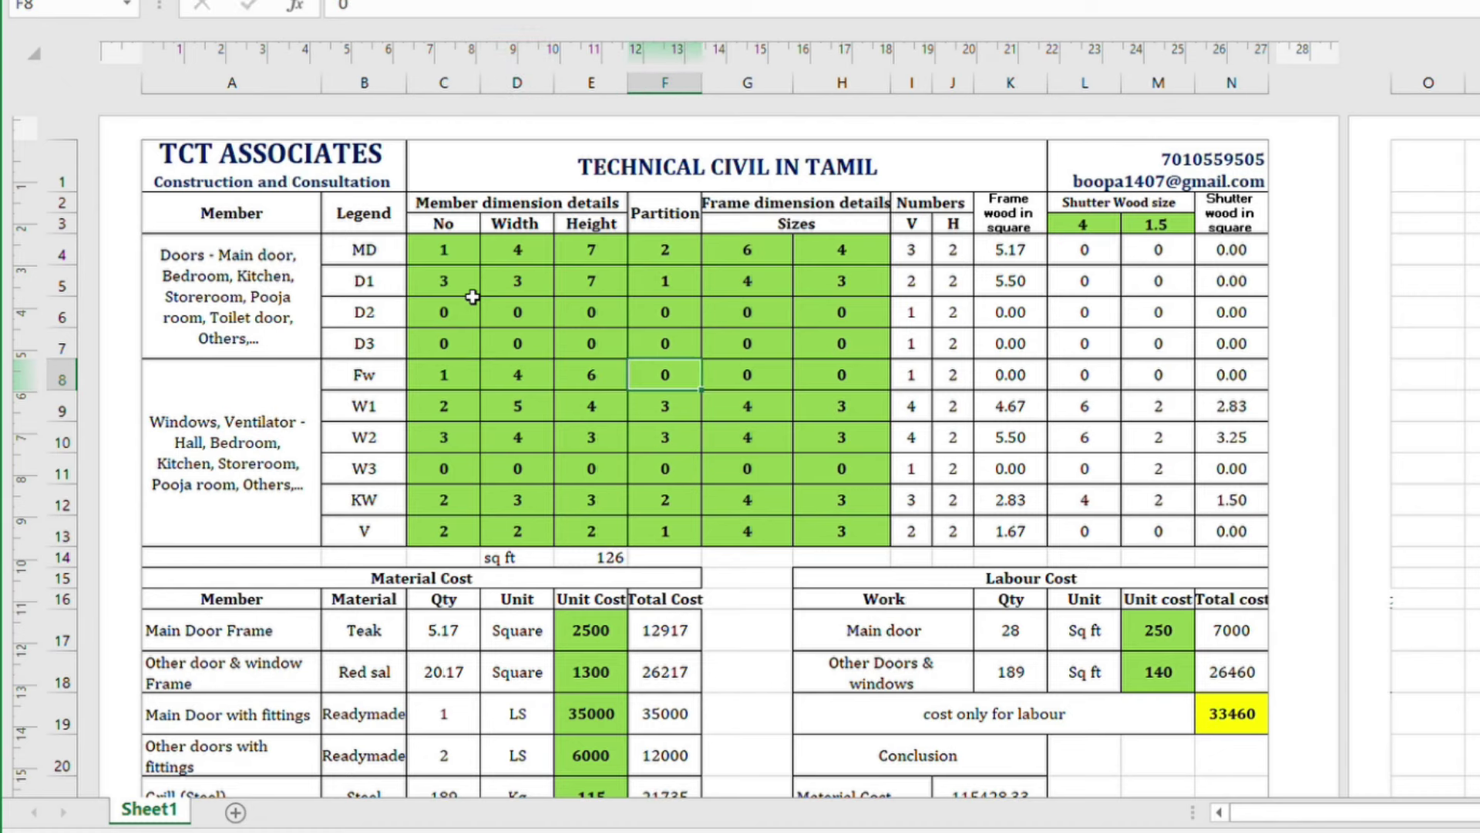
Step: Set the Fw window's partition to 3 and its frame sizes to 4 and 3
text(3)
key(Tab)
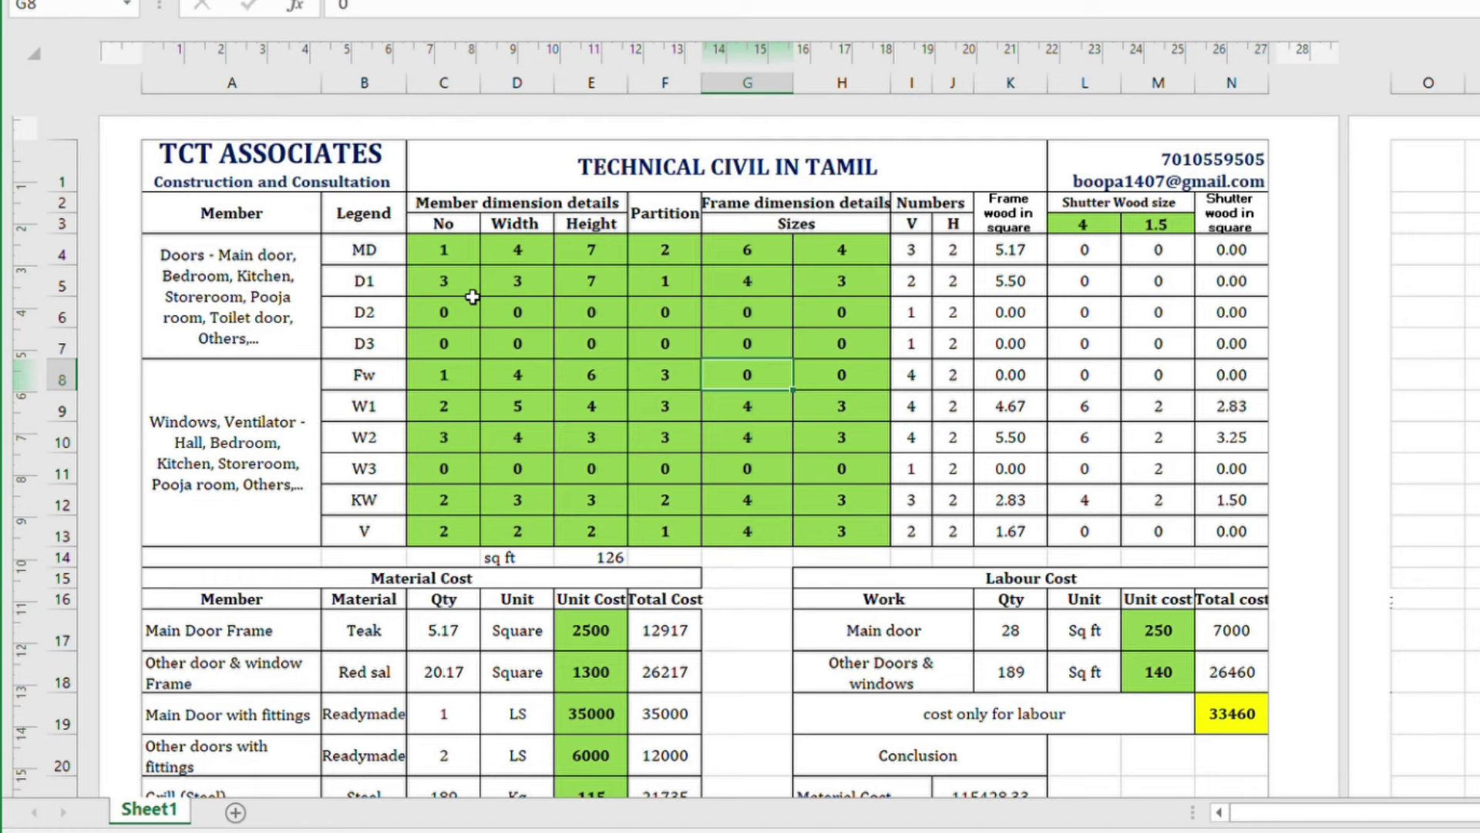
text(4)
key(Tab)
text(3)
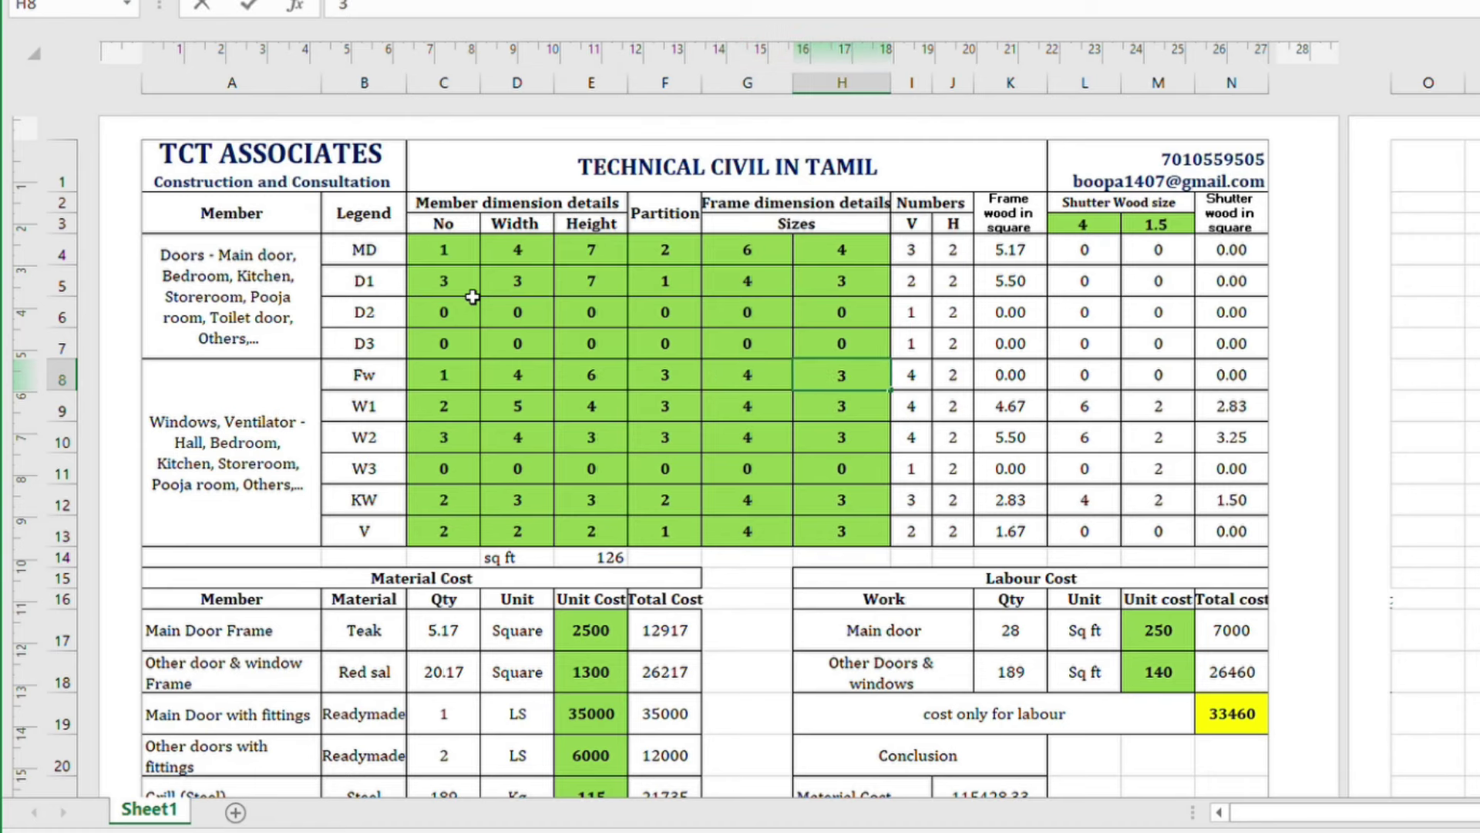
key(Return)
Step: Examine the Fw window's frame size and the calculated shutter wood pieces in its row
key(Right)
key(Right)
key(Right)
key(Right)
key(Right)
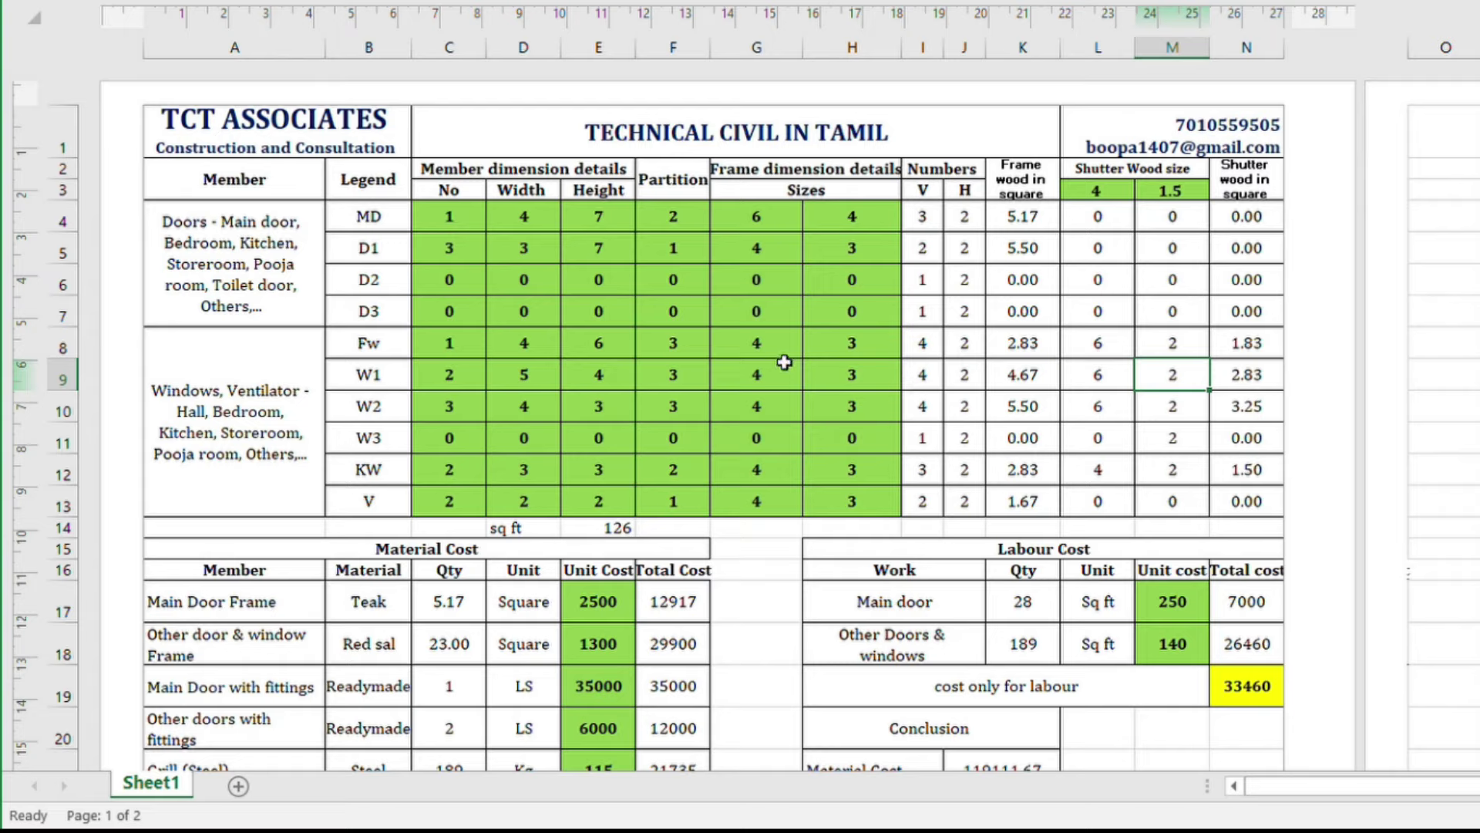
click(863, 351)
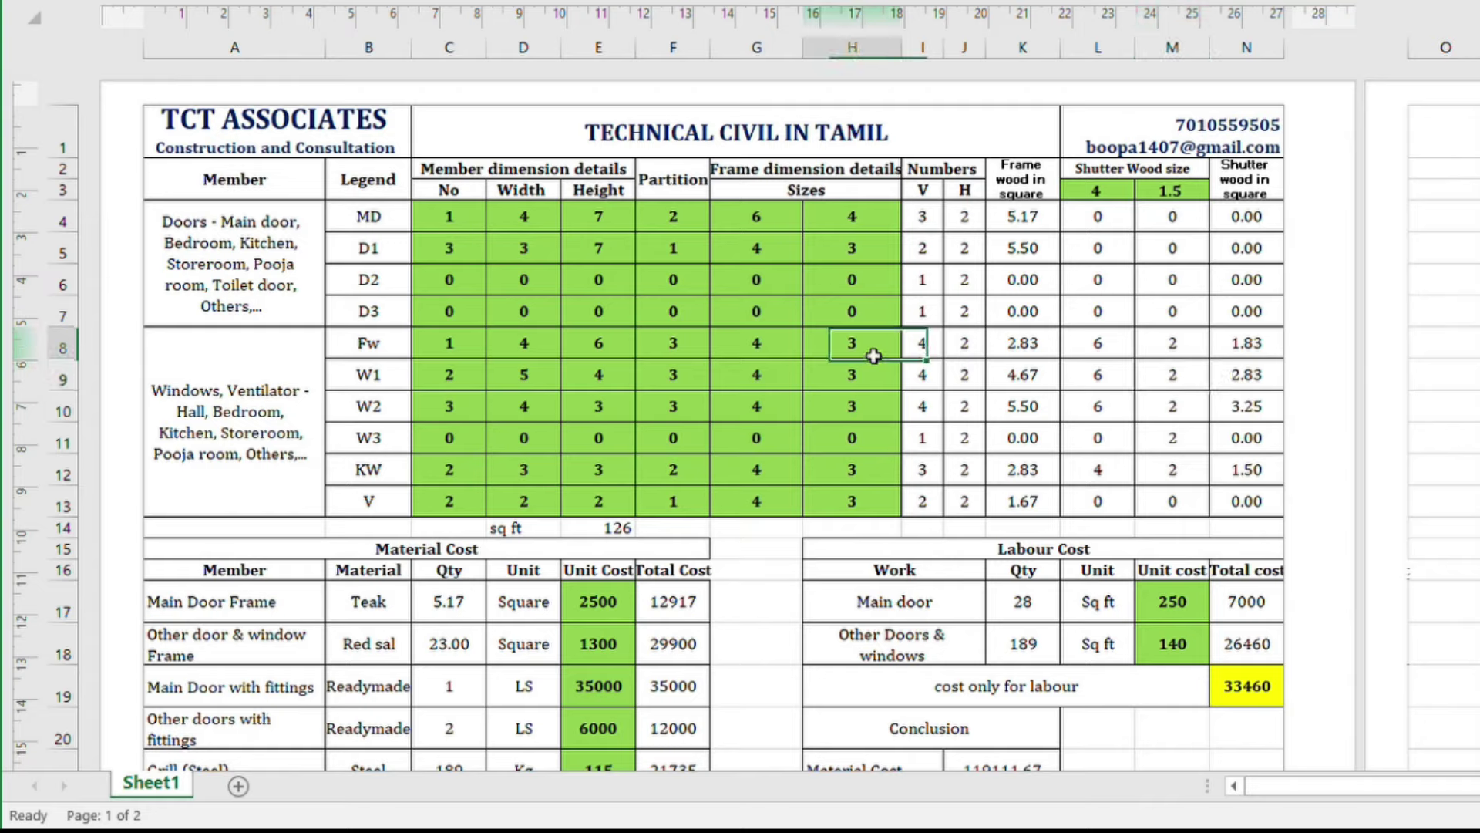
click(1110, 356)
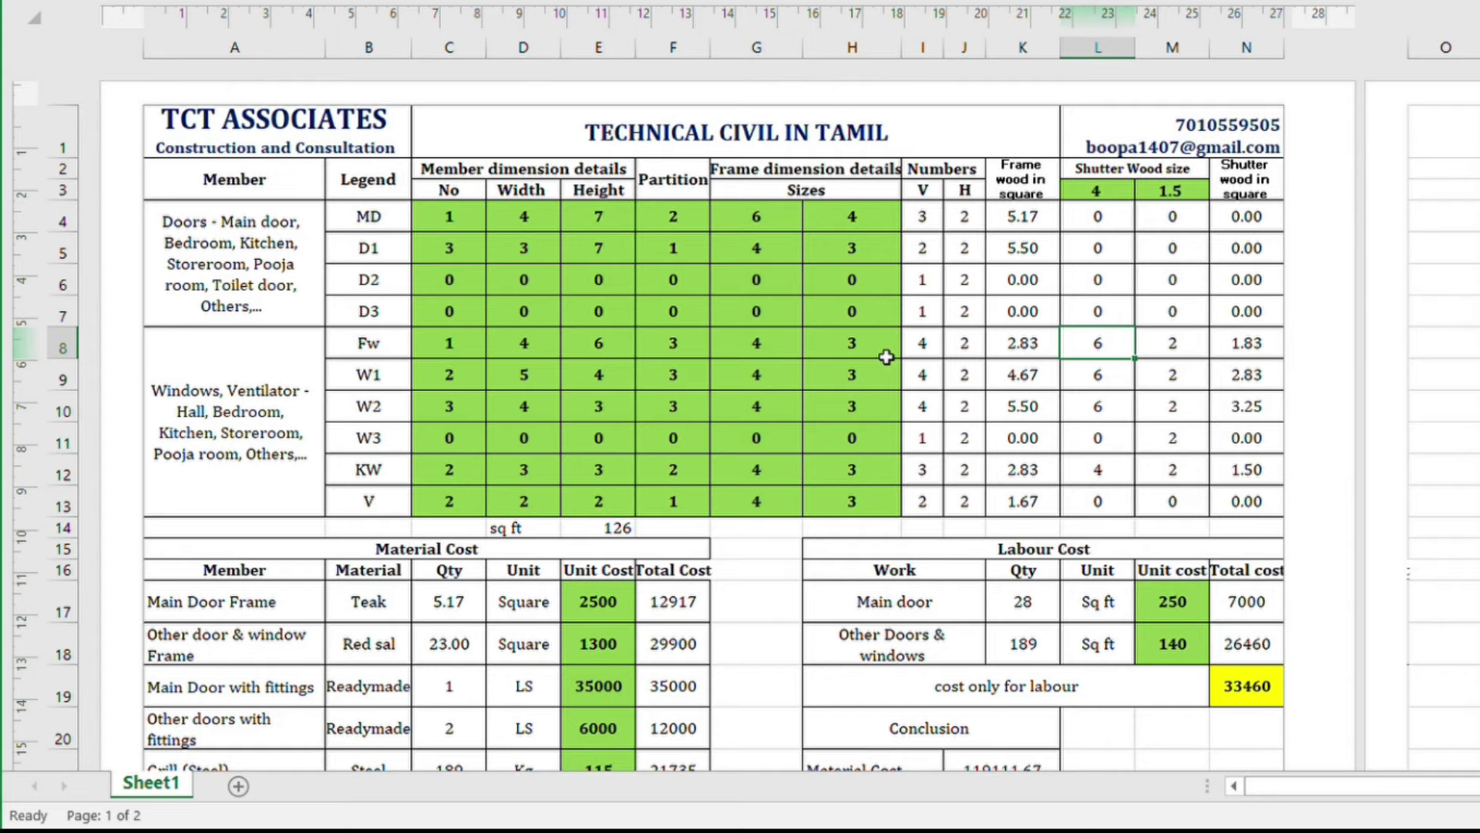
Step: Set the W1 window's partition to 4, keeping its existing number, width and height
click(466, 389)
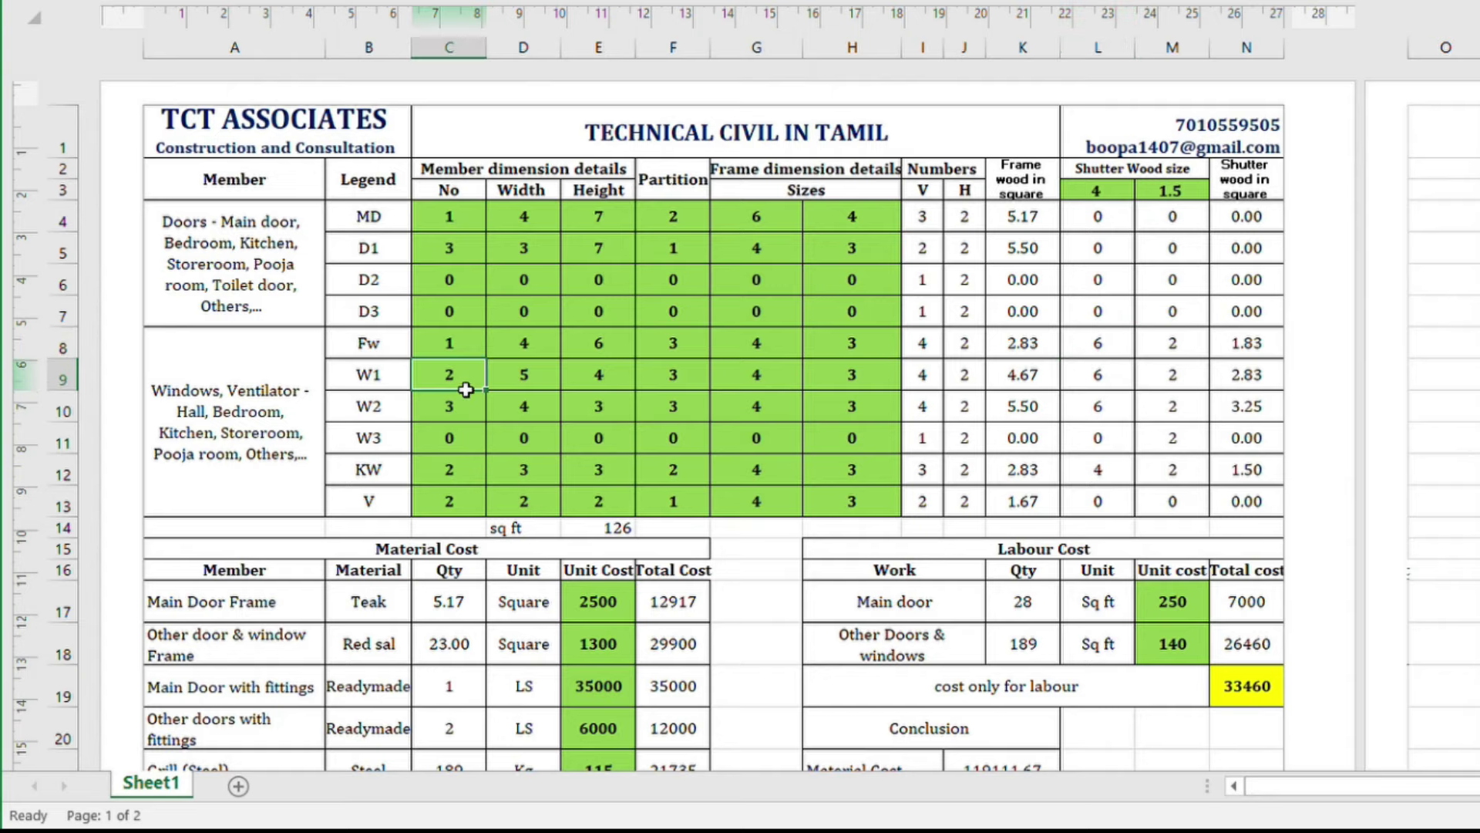
double_click(466, 389)
key(Tab)
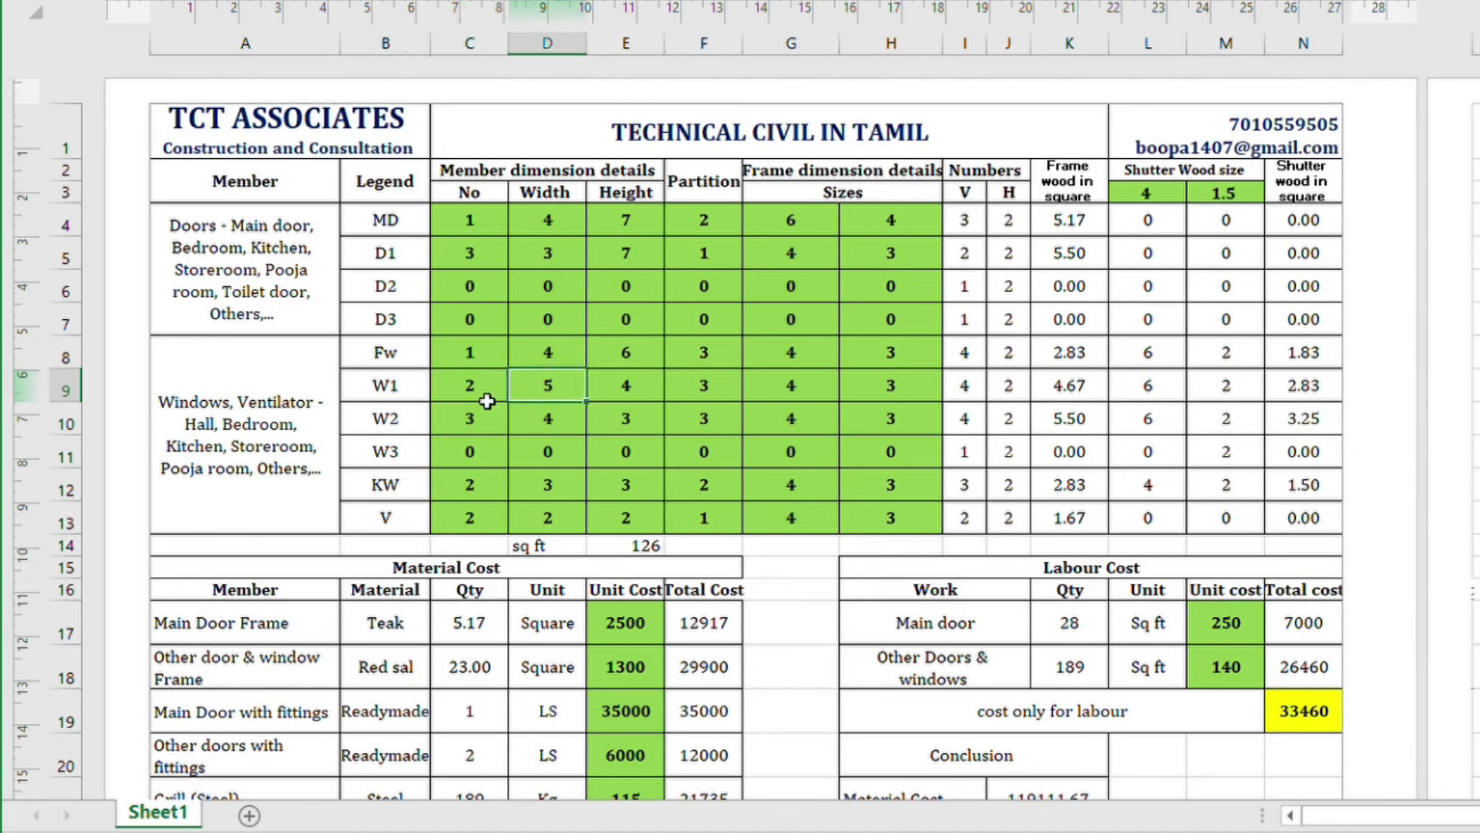
key(F2)
key(Tab)
key(F2)
key(Tab)
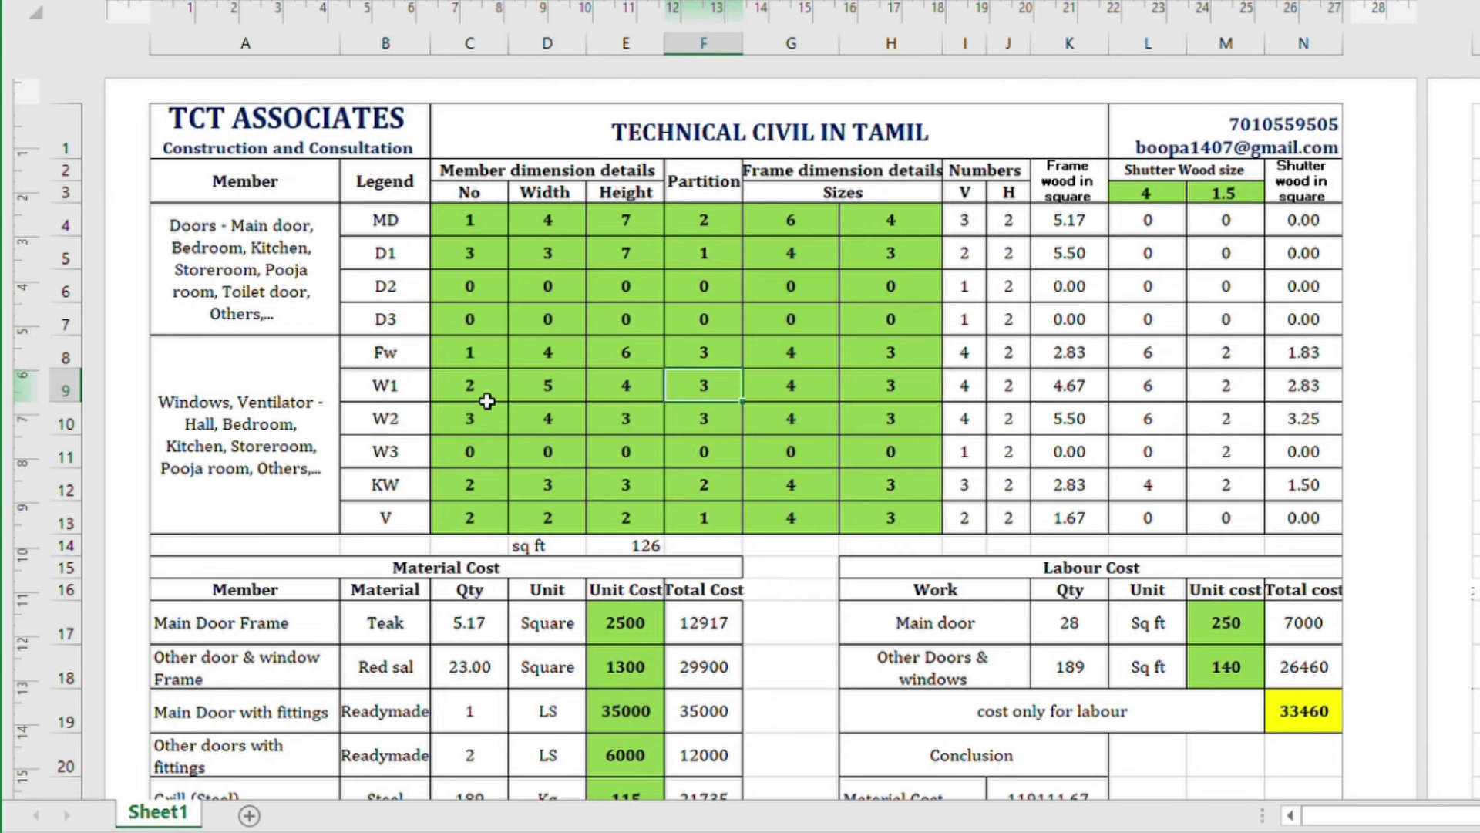
text(4)
key(Tab)
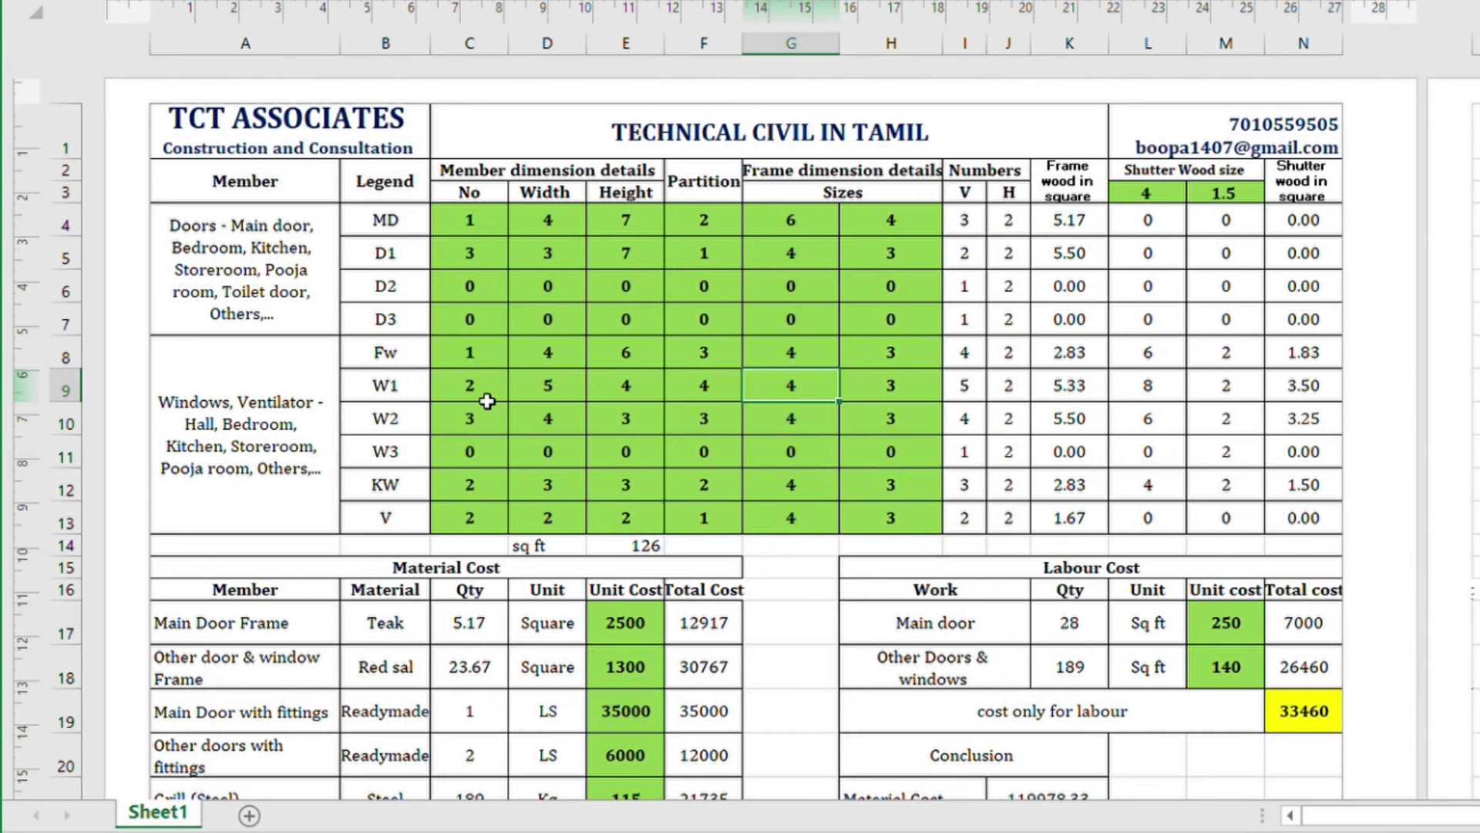
Step: Examine the W1 window's frame sizes, vertical and horizontal member numbers, frame wood and shutter wood quantities
key(Tab)
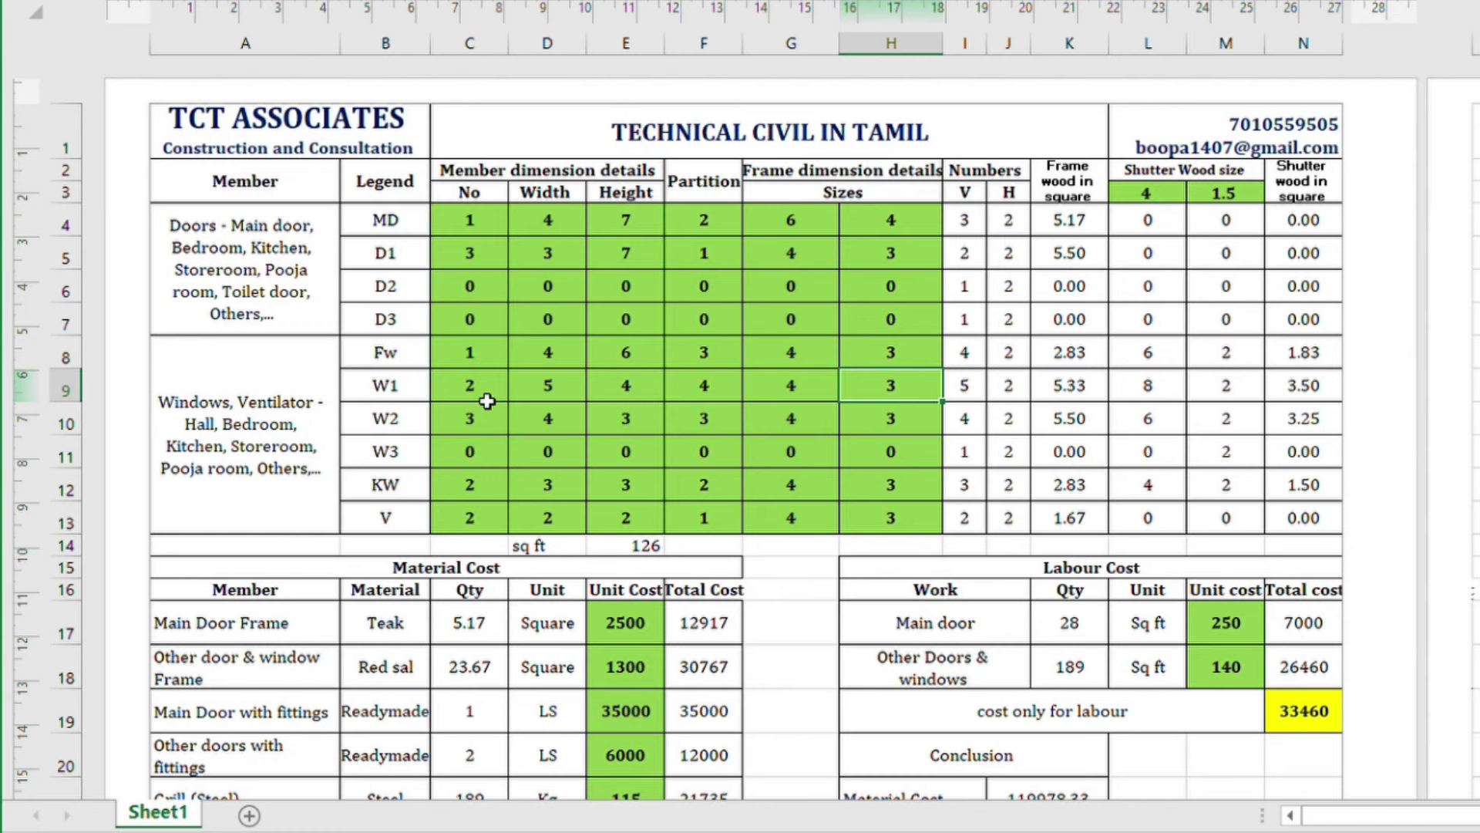
key(Tab)
key(Tab)
key(Tab)
key(Tab)
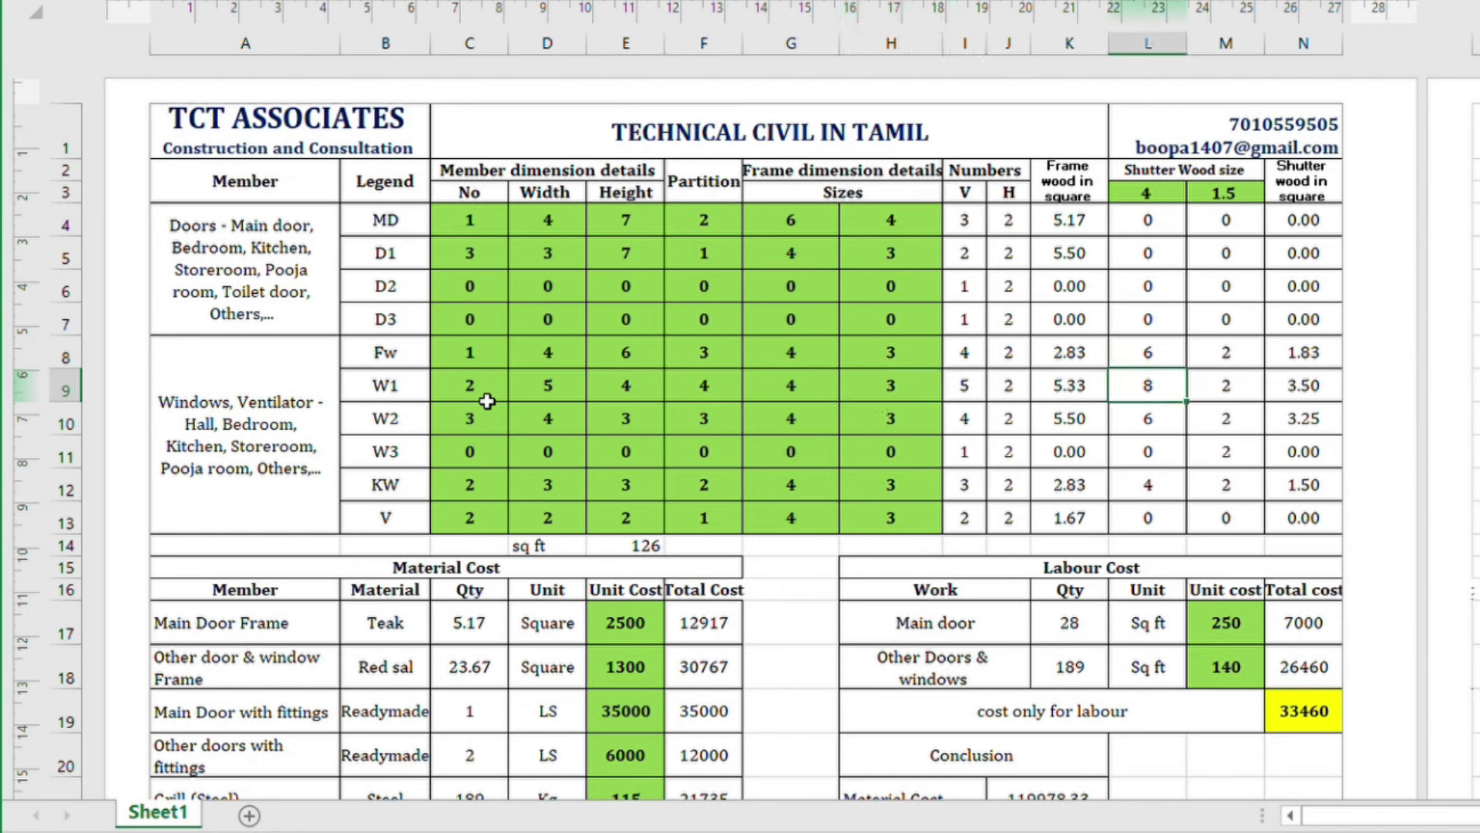
key(Down)
key(Down)
key(Down)
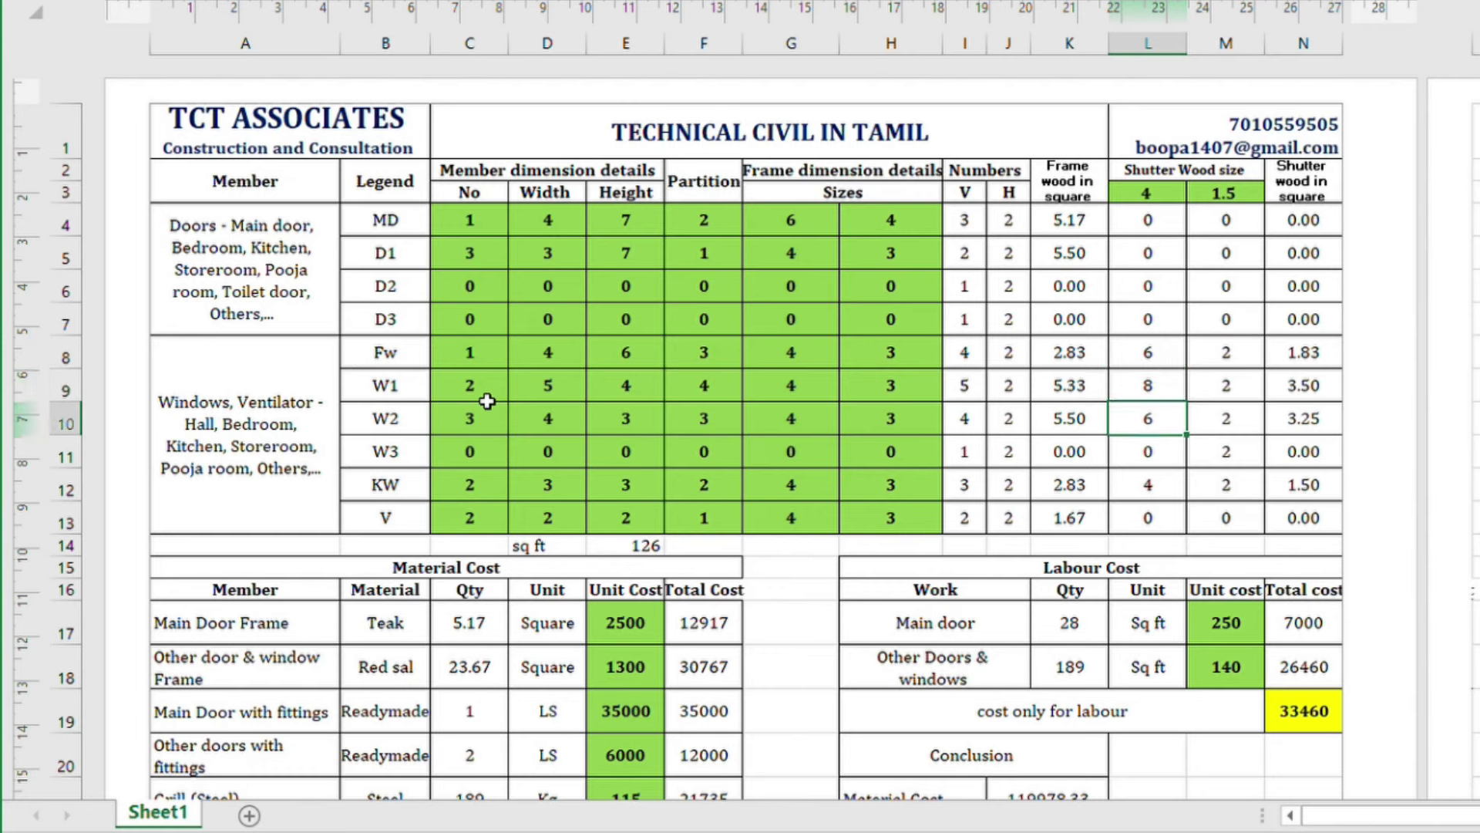
Step: Review the dimension entries of the KW, V, W2 and W3 rows, and the shutter wood sizes in the table header
key(Left)
key(Left)
key(Left)
key(Left)
key(Left)
key(Left)
key(Left)
key(Left)
key(Left)
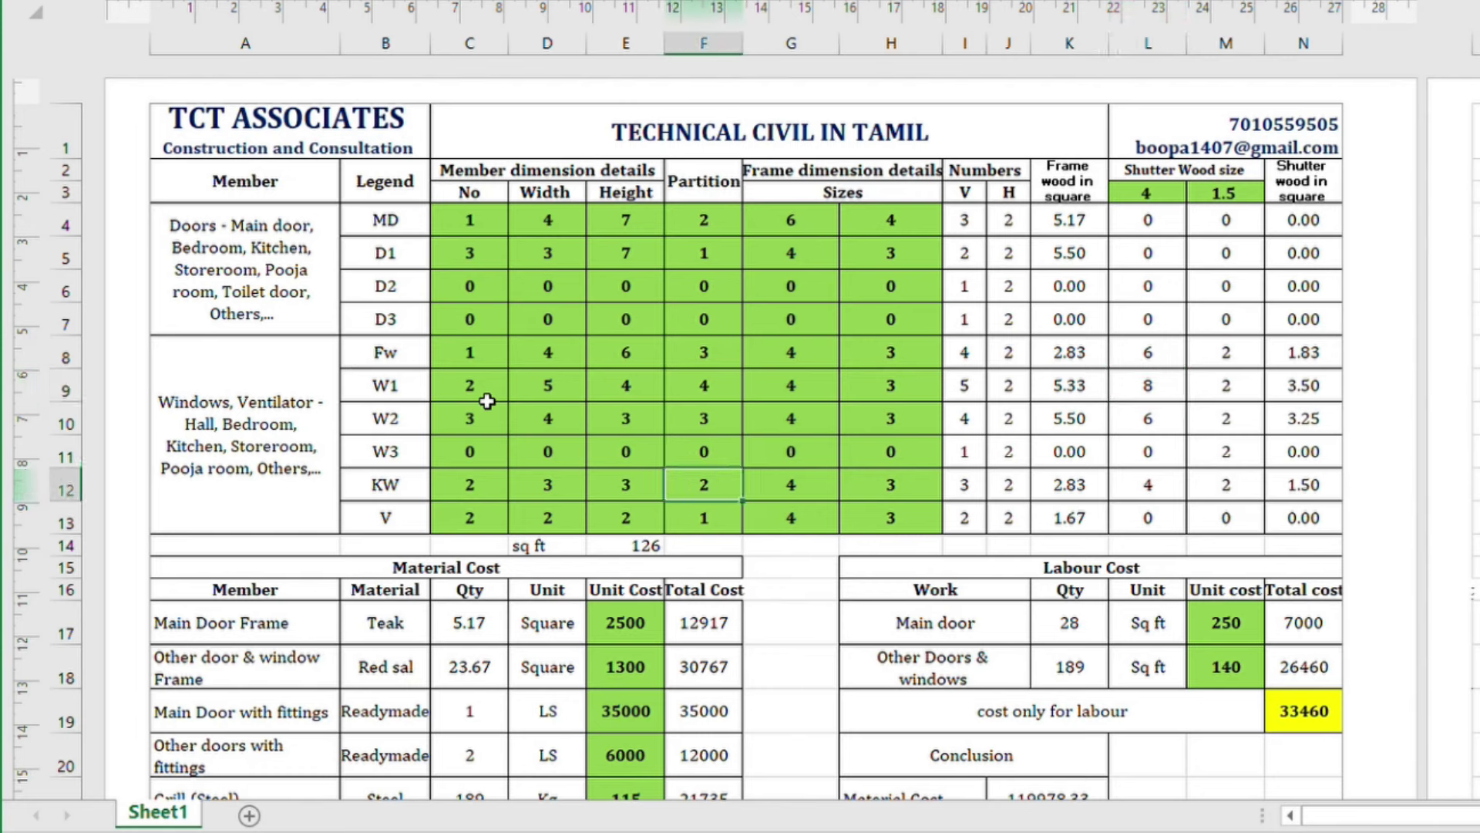
key(Down)
key(Right)
key(Right)
key(Right)
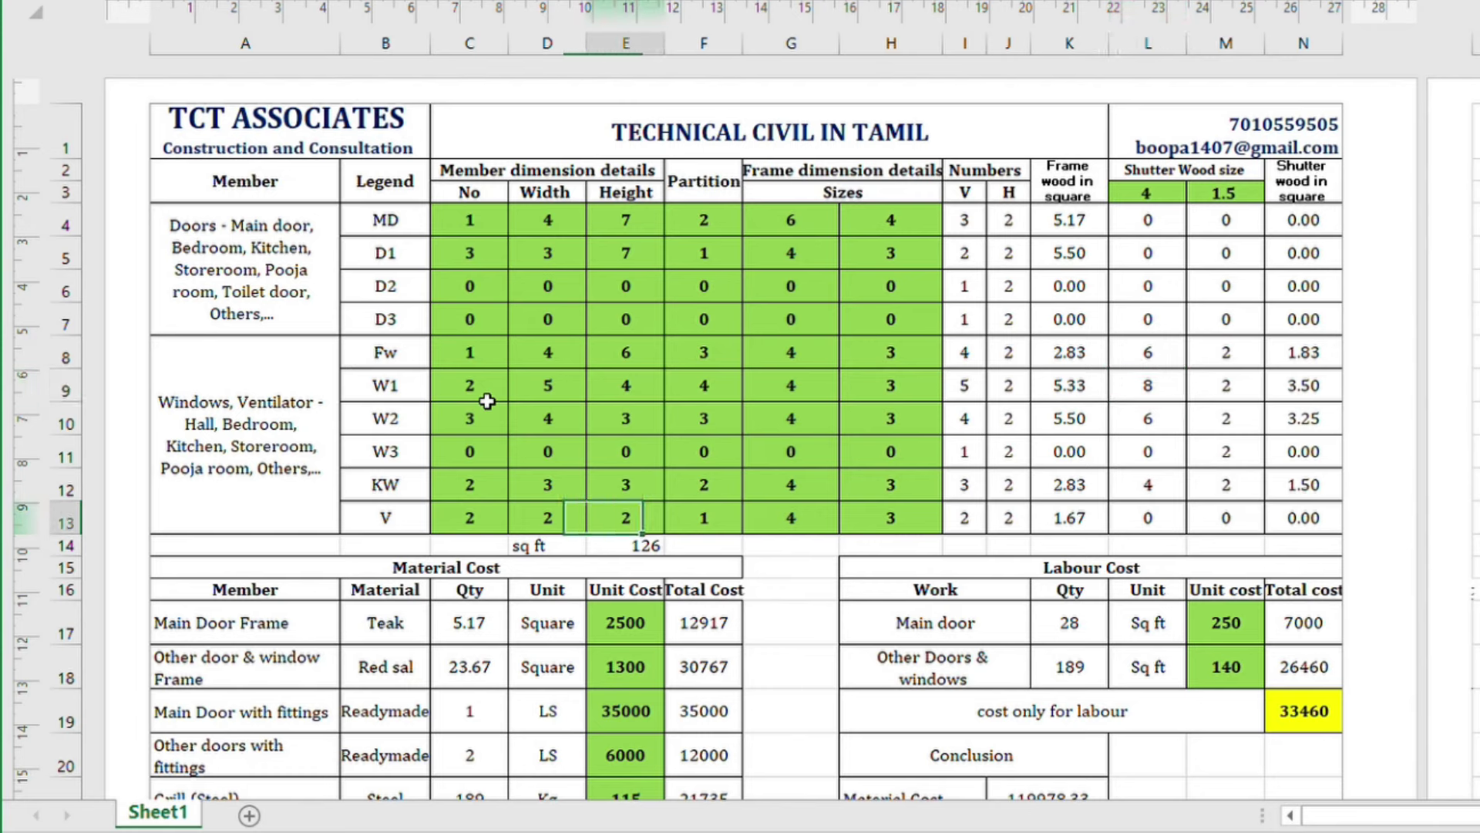
key(Up)
key(Up)
key(Up)
key(Left)
key(Left)
key(Left)
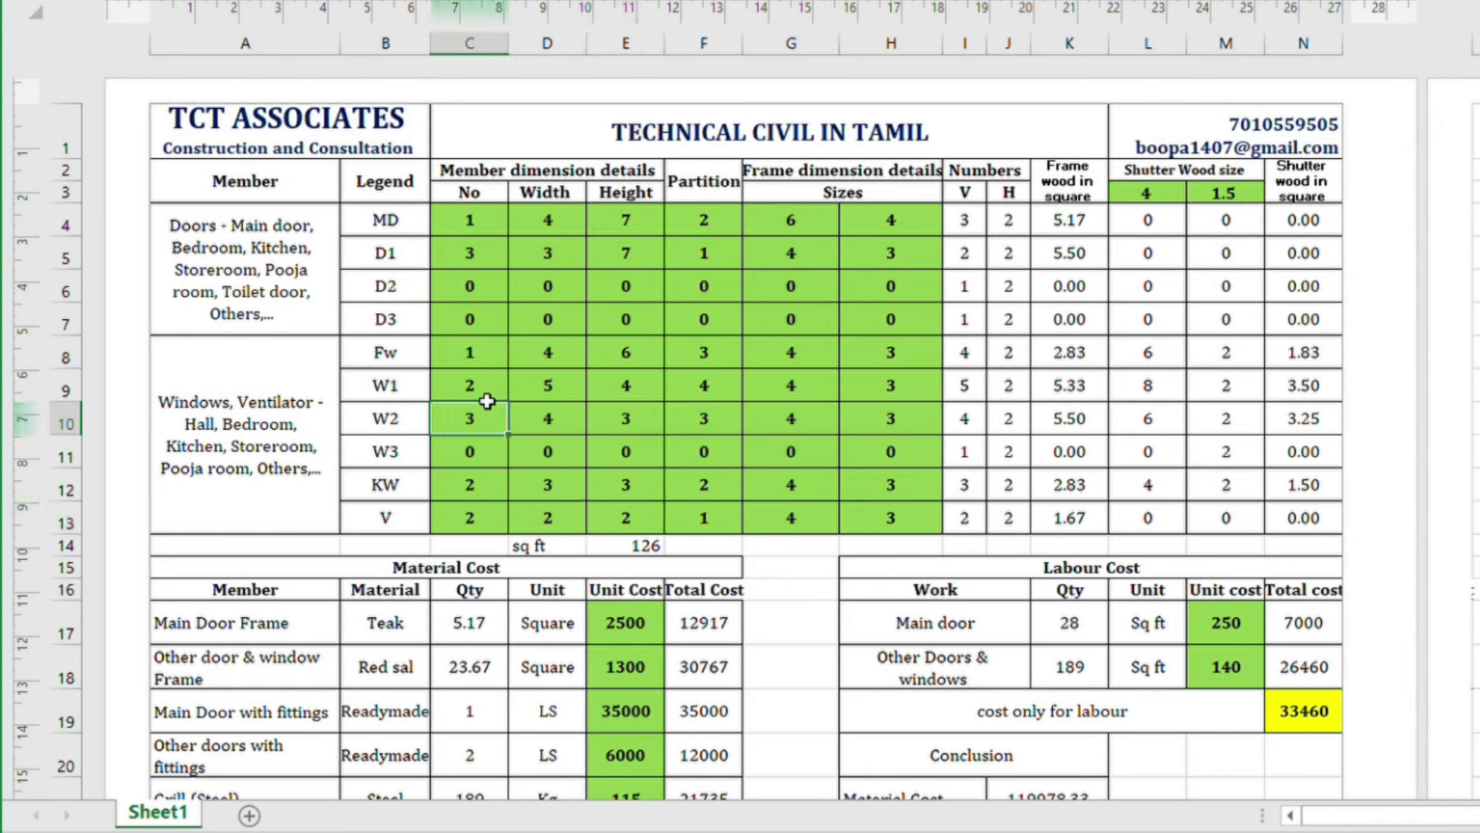
key(Down)
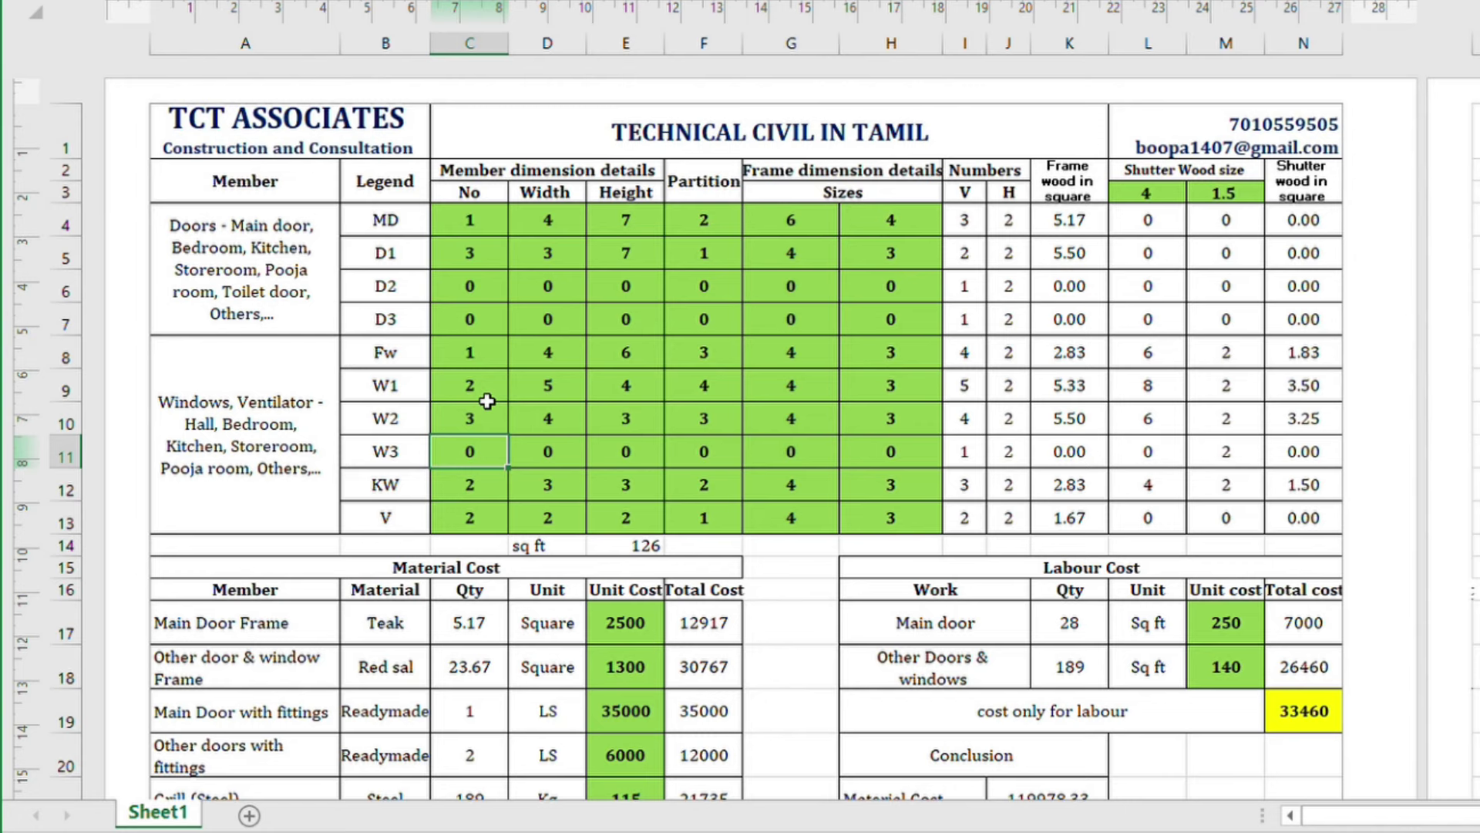
key(Right)
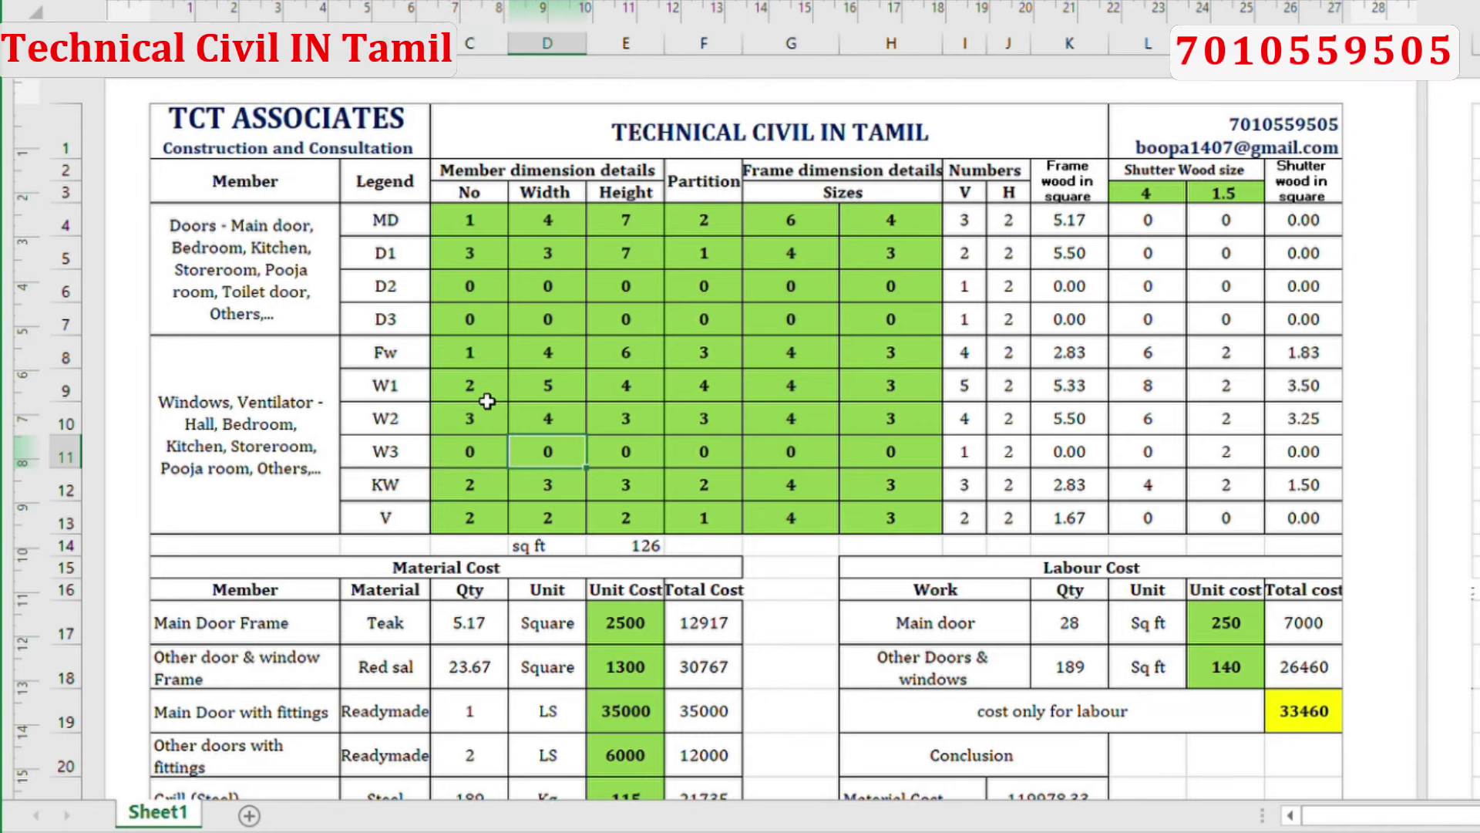
key(Right)
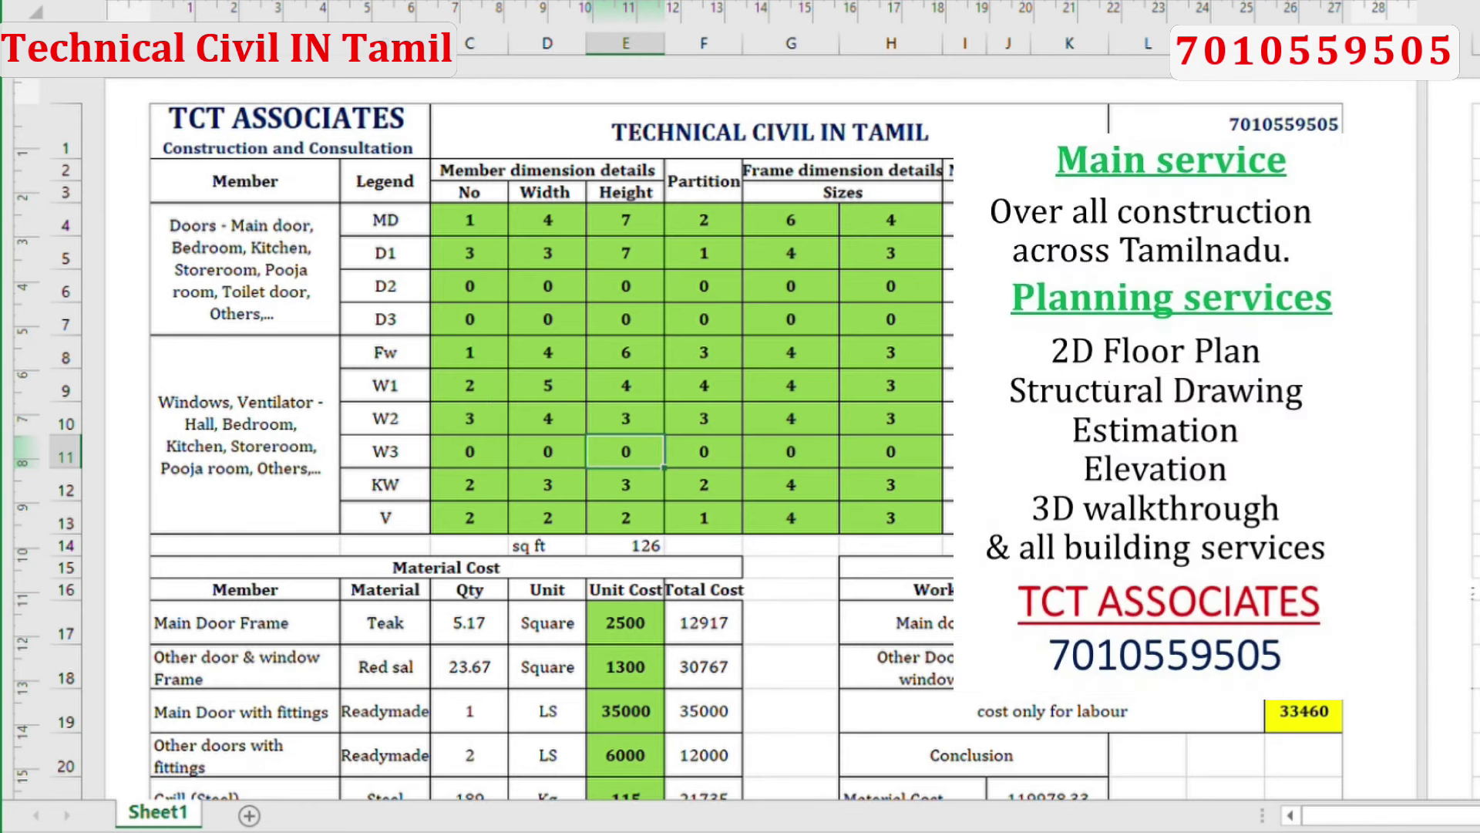
click(1148, 192)
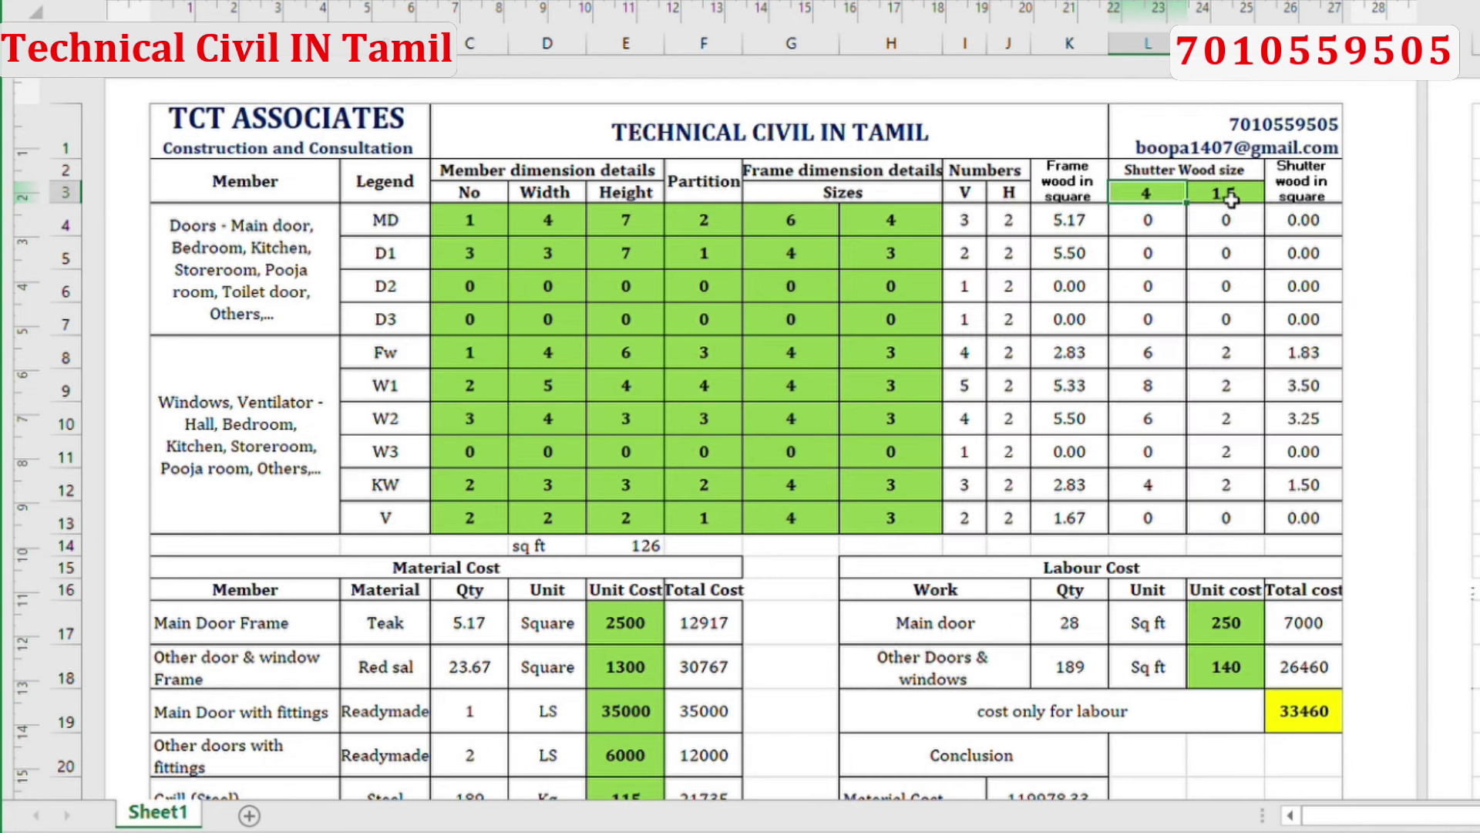
Step: Try a first shutter wood size of 3 in the table header, keeping the second size as it is
text(3)
key(Tab)
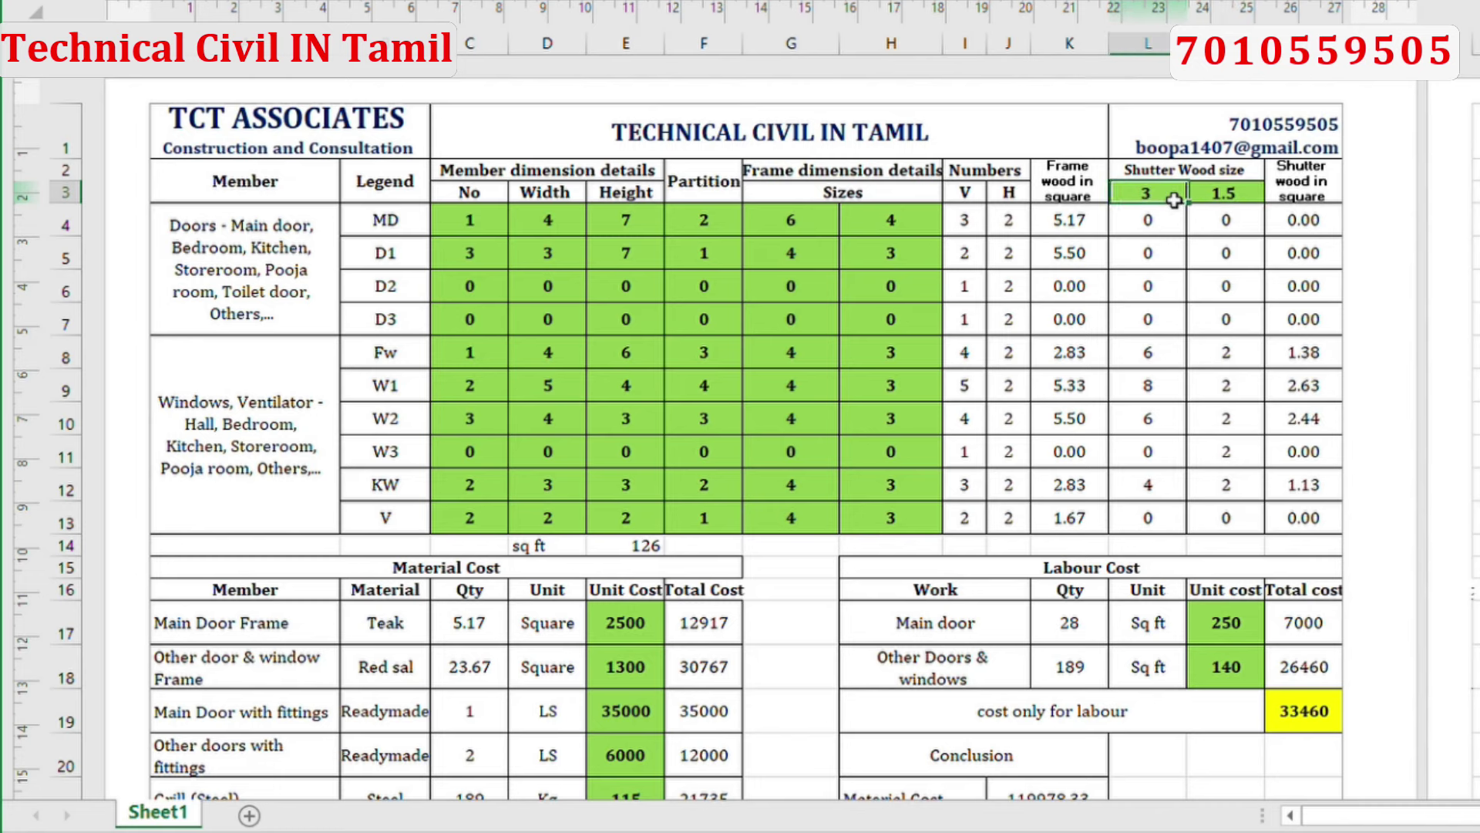
Step: Set the material unit costs to 2800 for the teak main door frame and 1750 for the red sal door and window frames
click(625, 622)
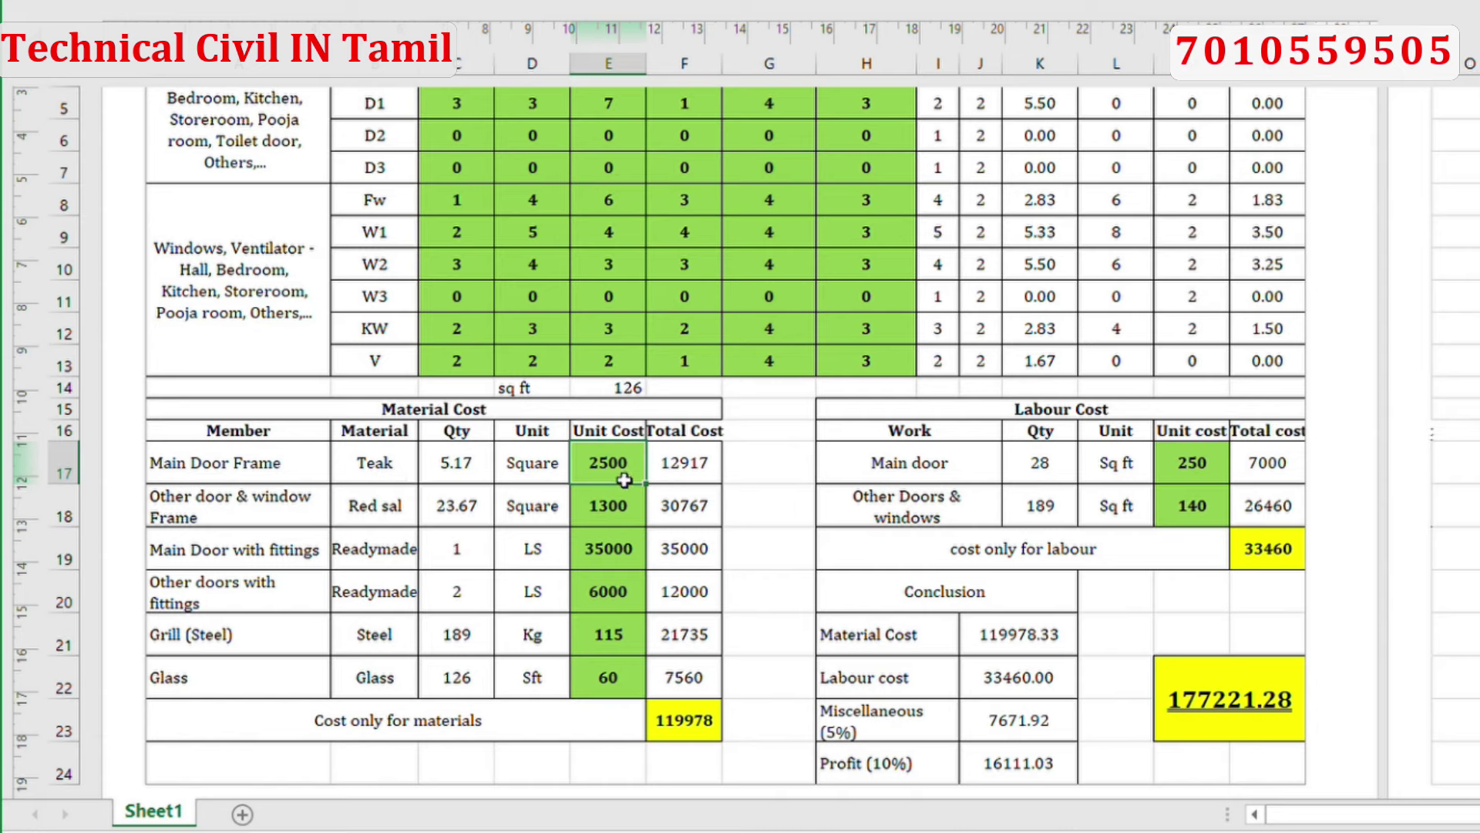
text(2800)
key(Return)
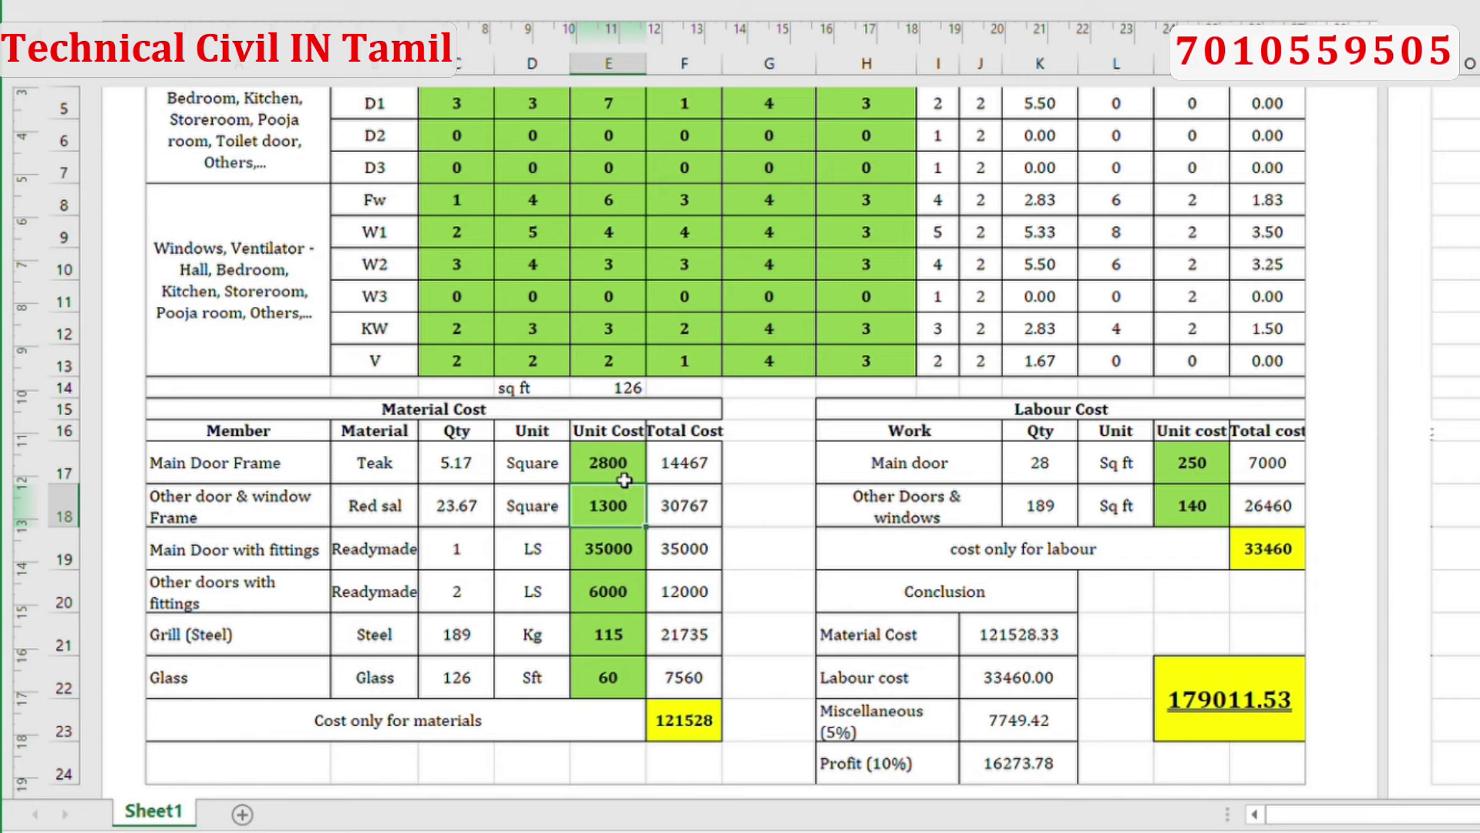
text(1750)
key(Return)
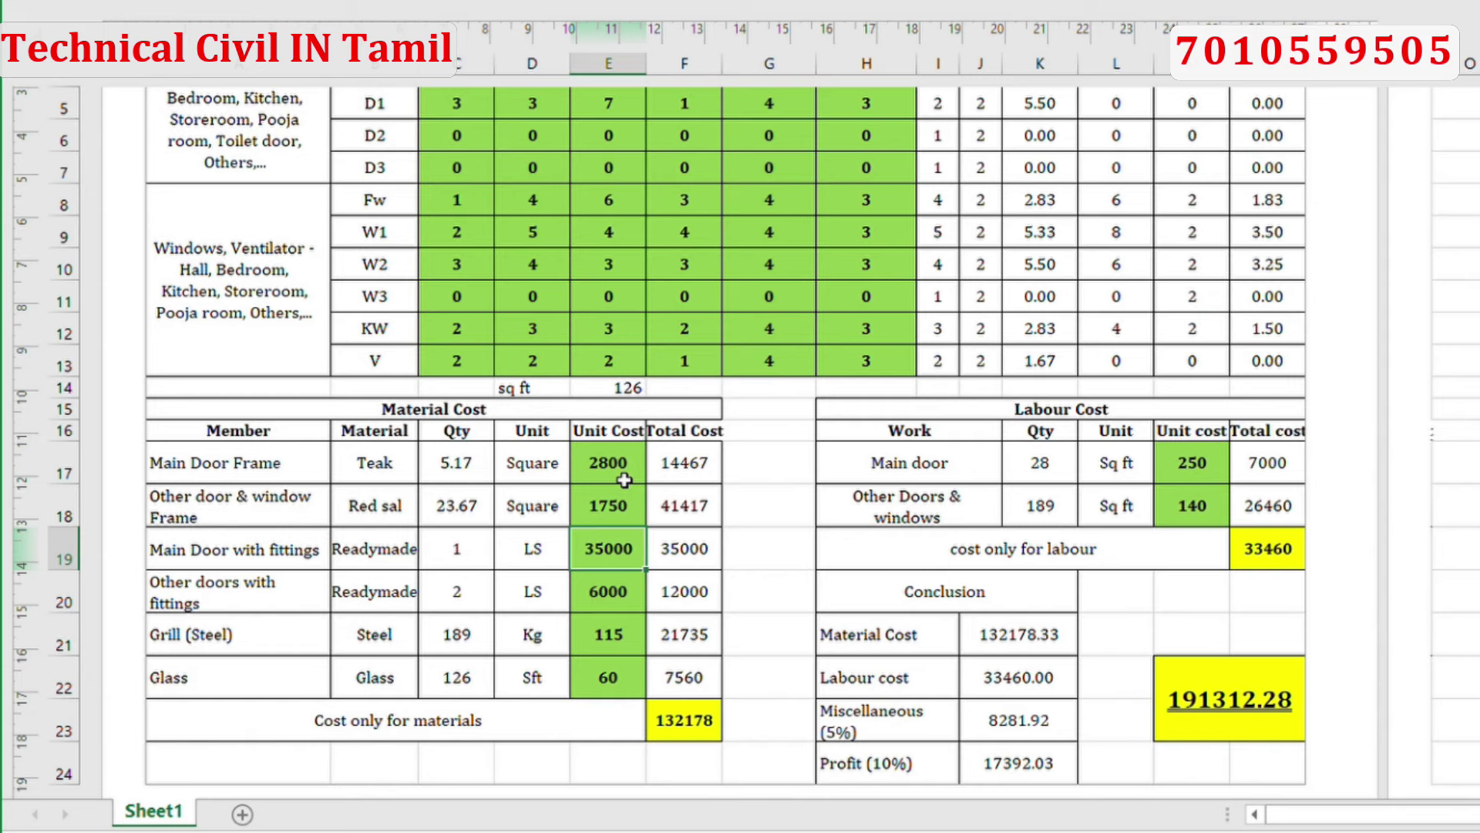
Step: Set the material unit costs to 25000 for the main door with fittings and 6500 for the other doors with fittings
text(25000)
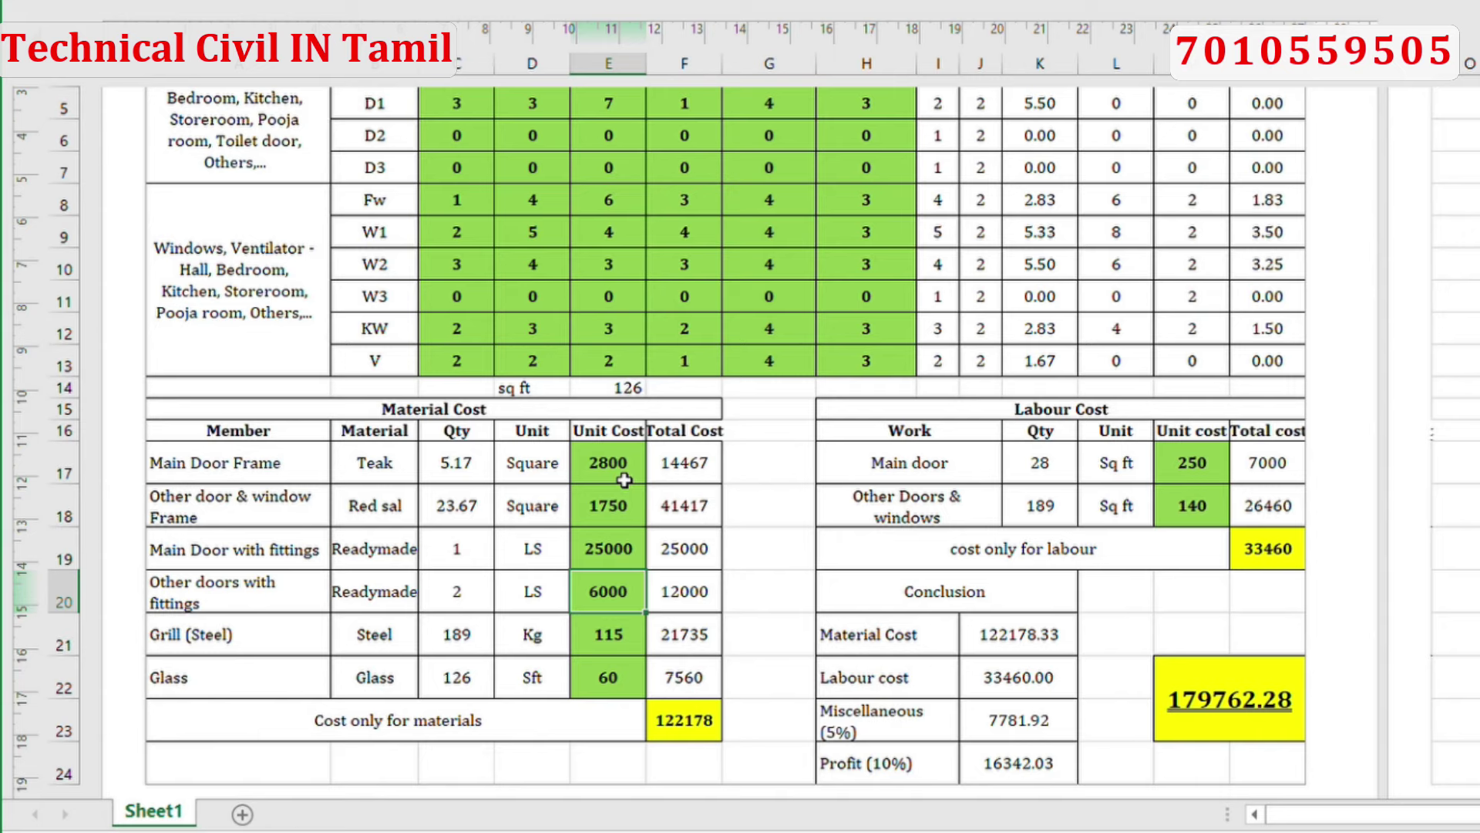
text(6500)
key(Return)
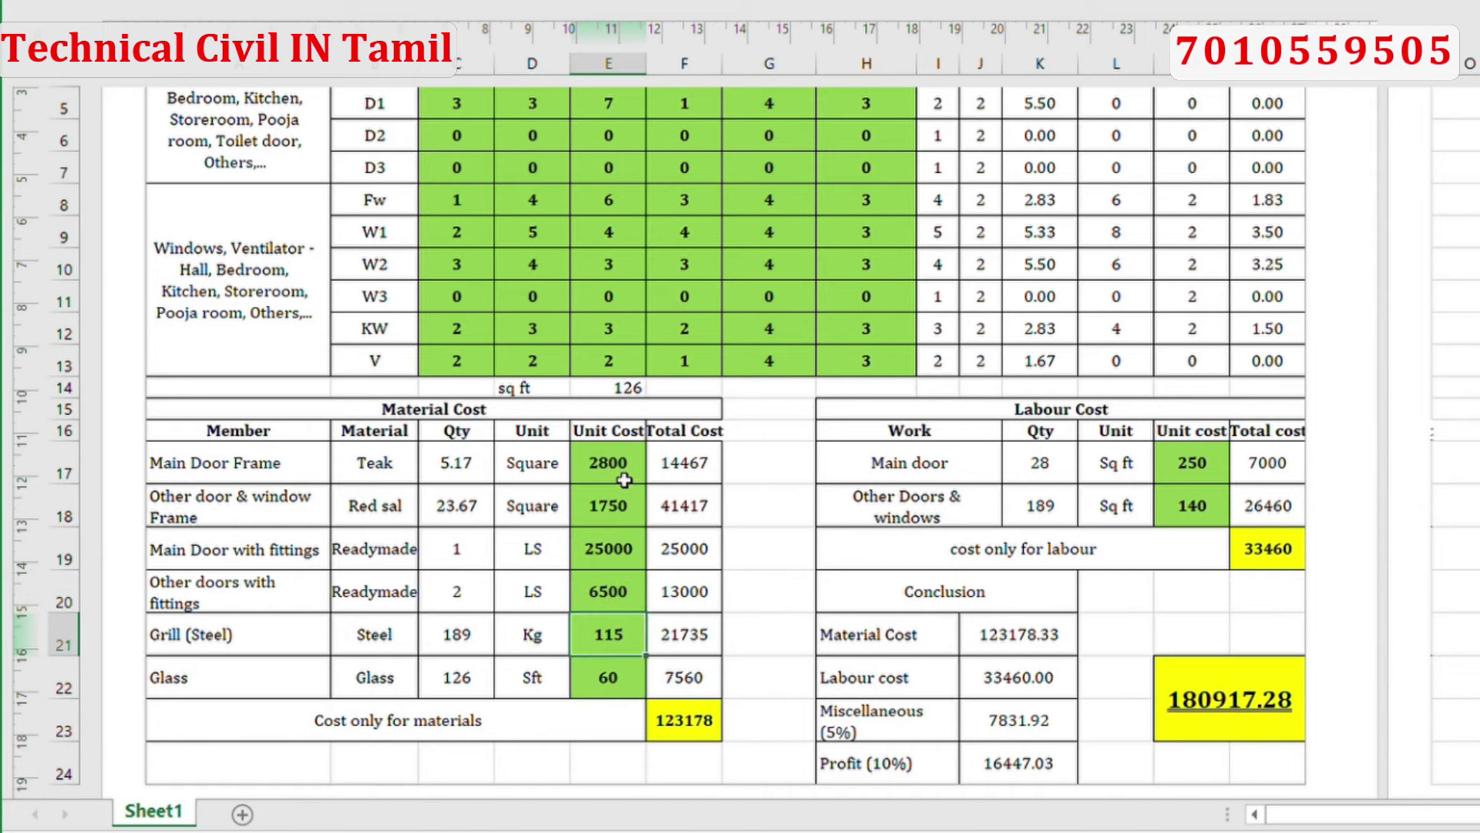
Step: Check the steel grill's quantity and unit, and set its material unit cost to 110
key(Left)
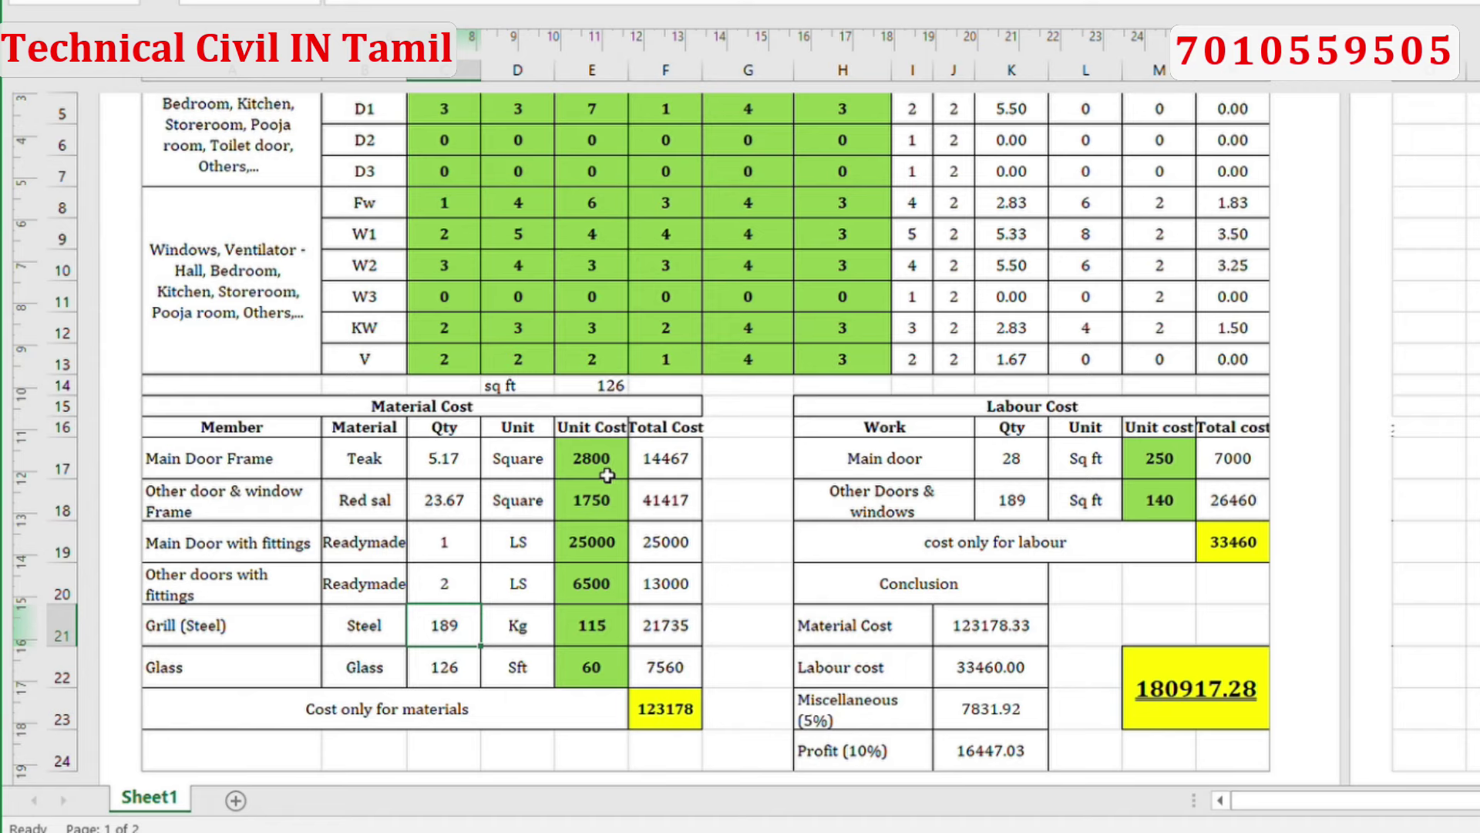
key(Right)
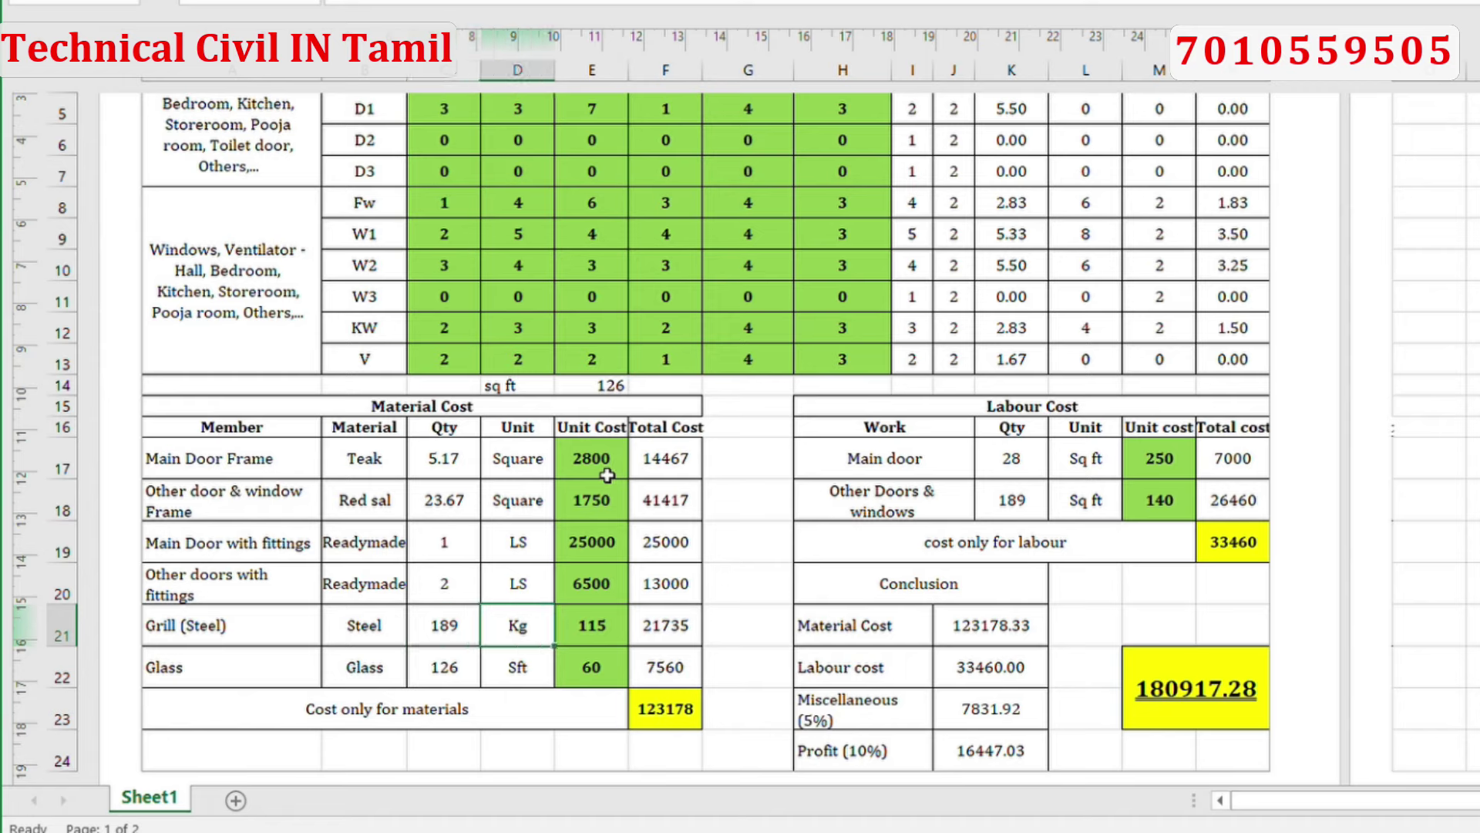
key(Right)
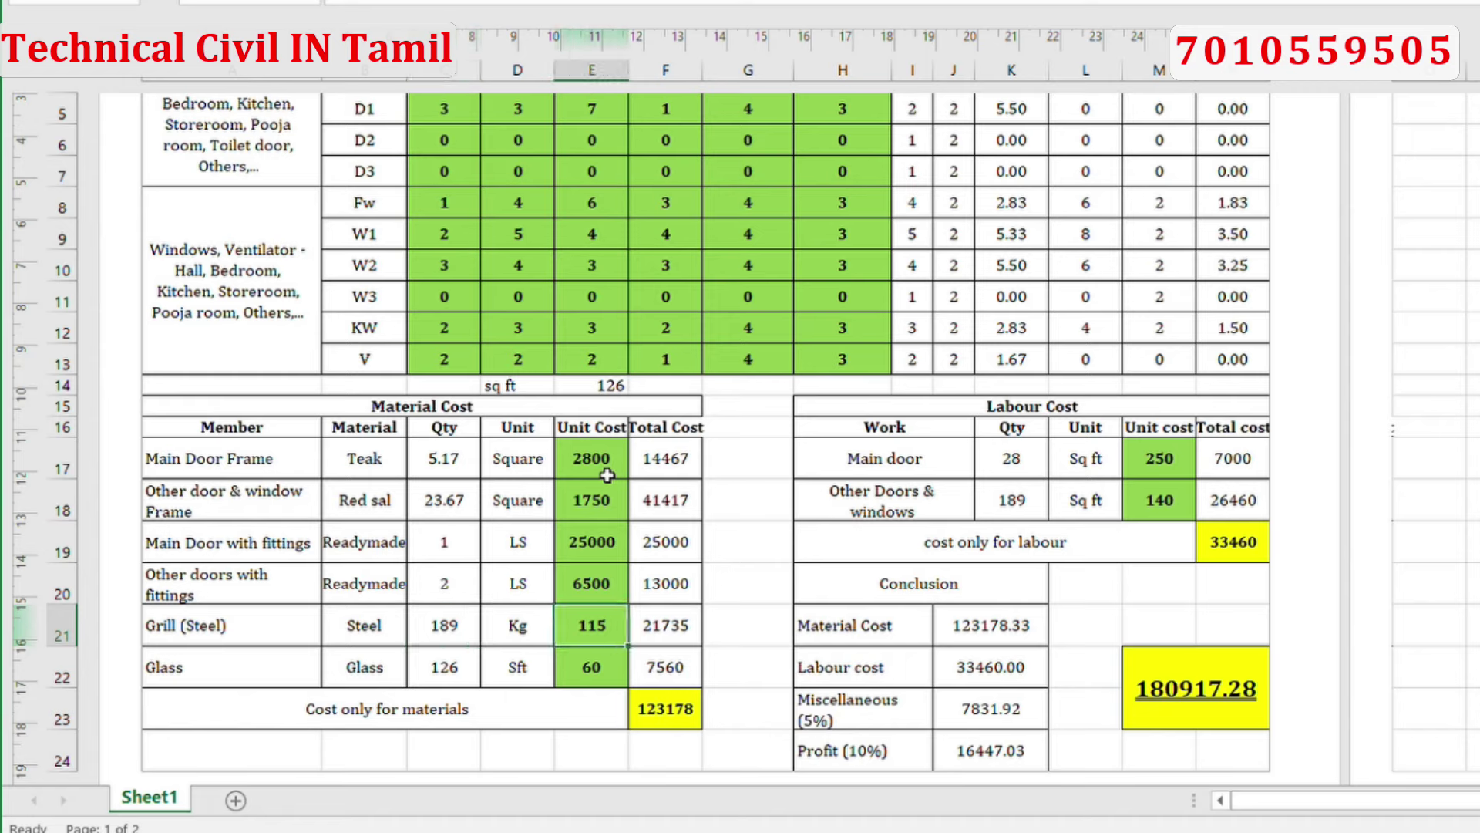
text(110)
key(Return)
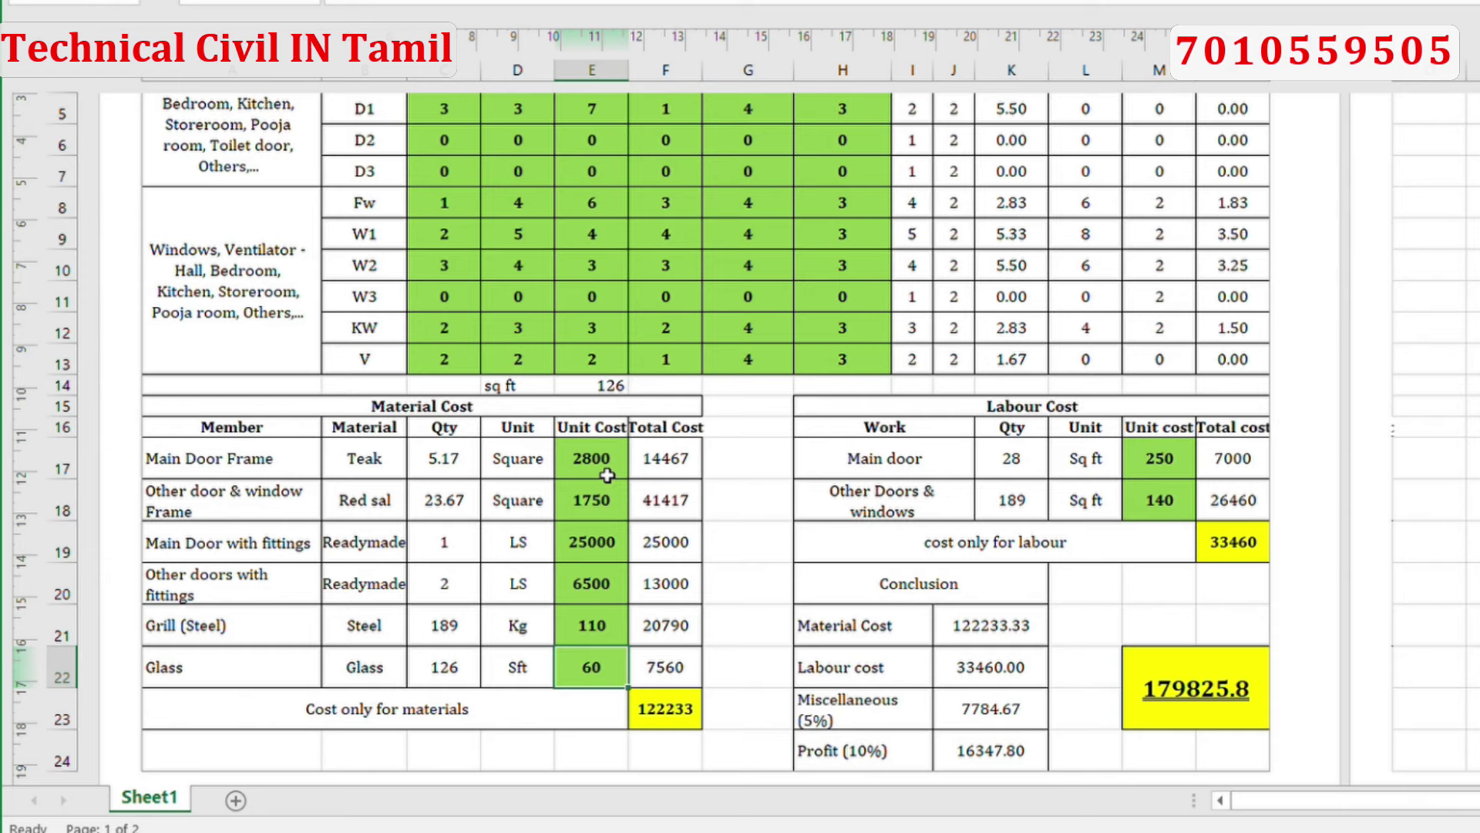
Step: Check the glass row's quantity and unit, and set its material unit cost to 75
key(Left)
key(Left)
key(Left)
key(Right)
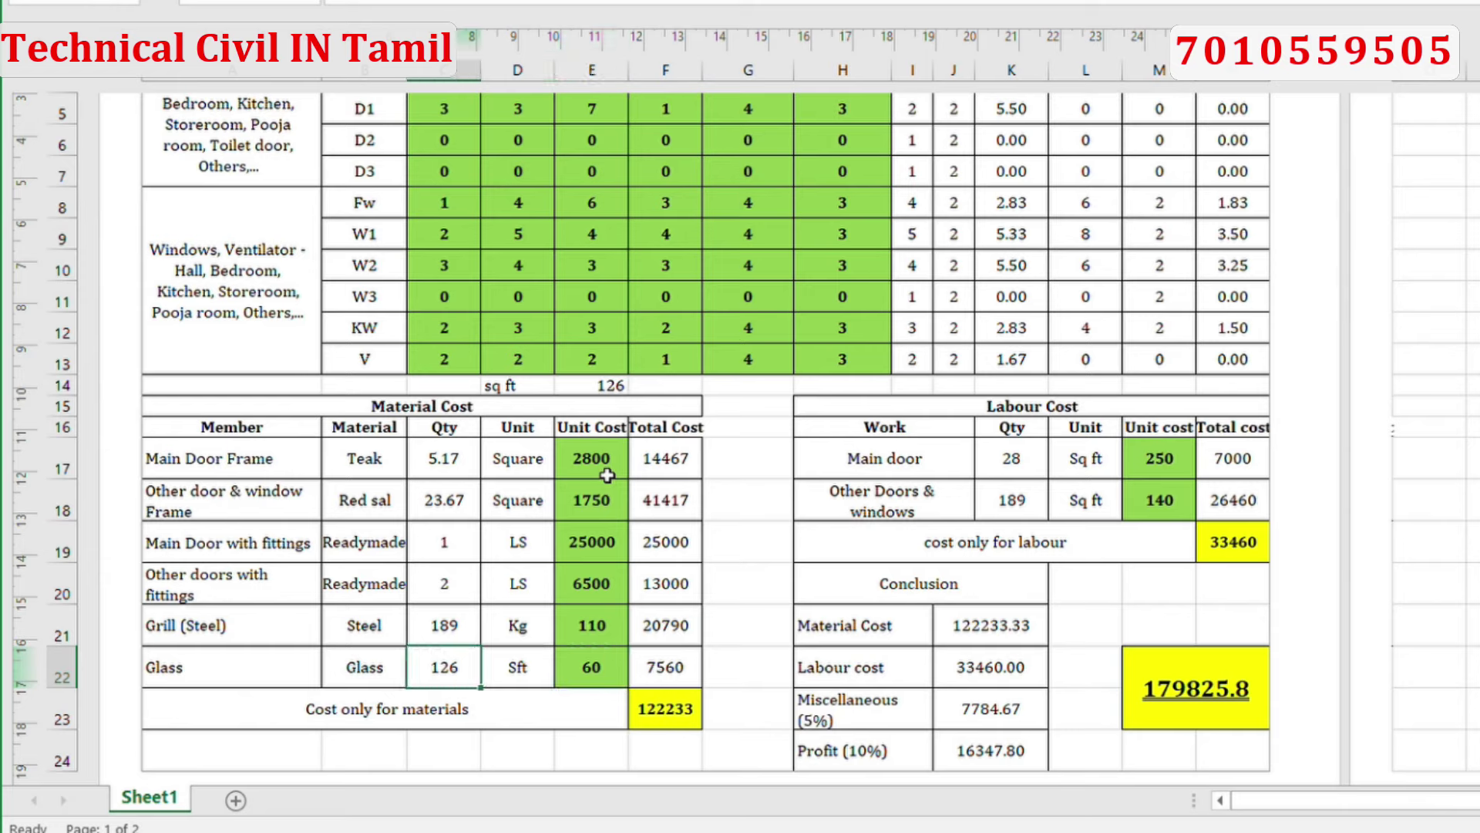
key(Right)
key(Right)
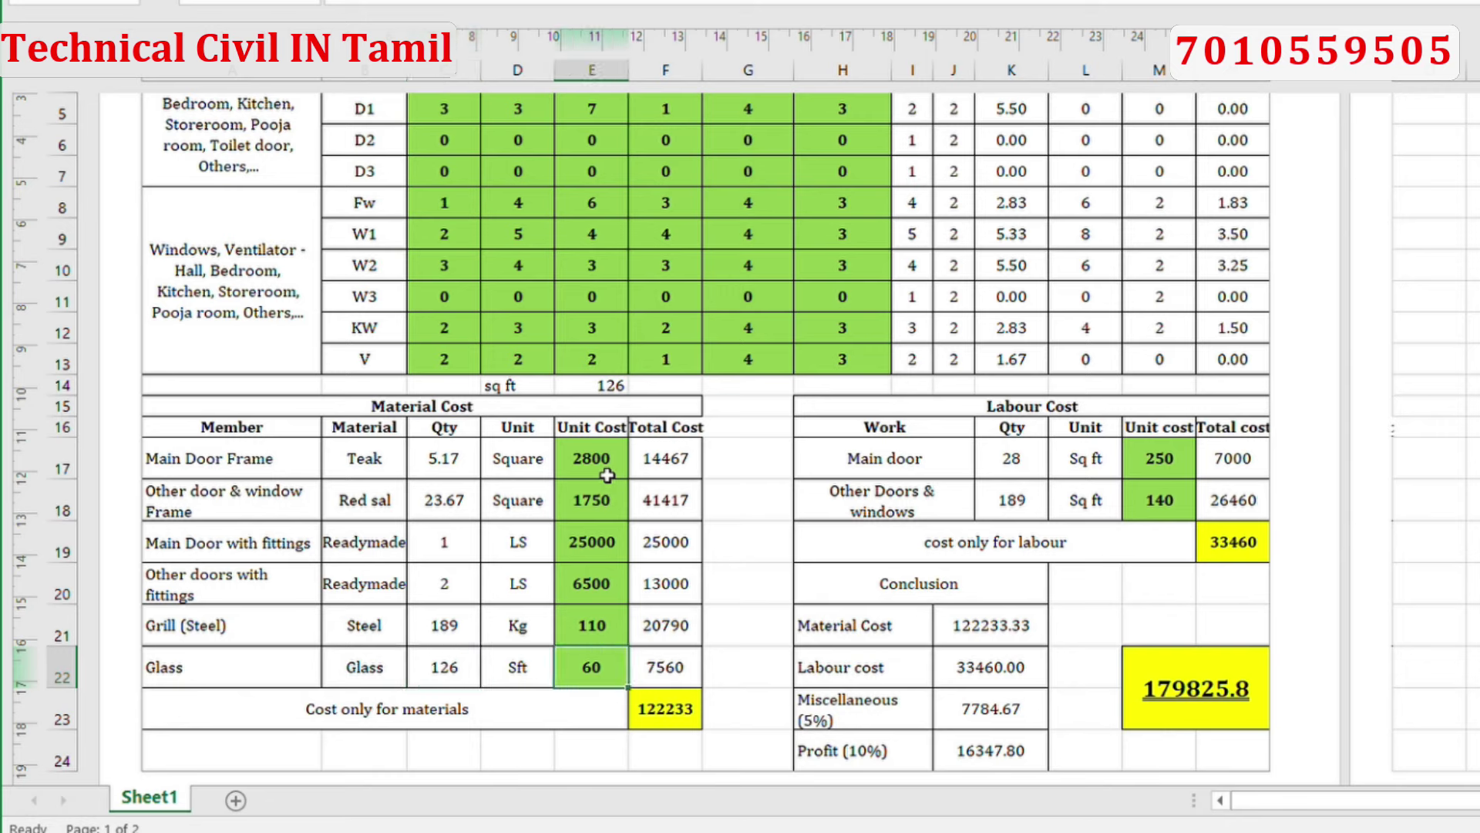
text(75)
key(Return)
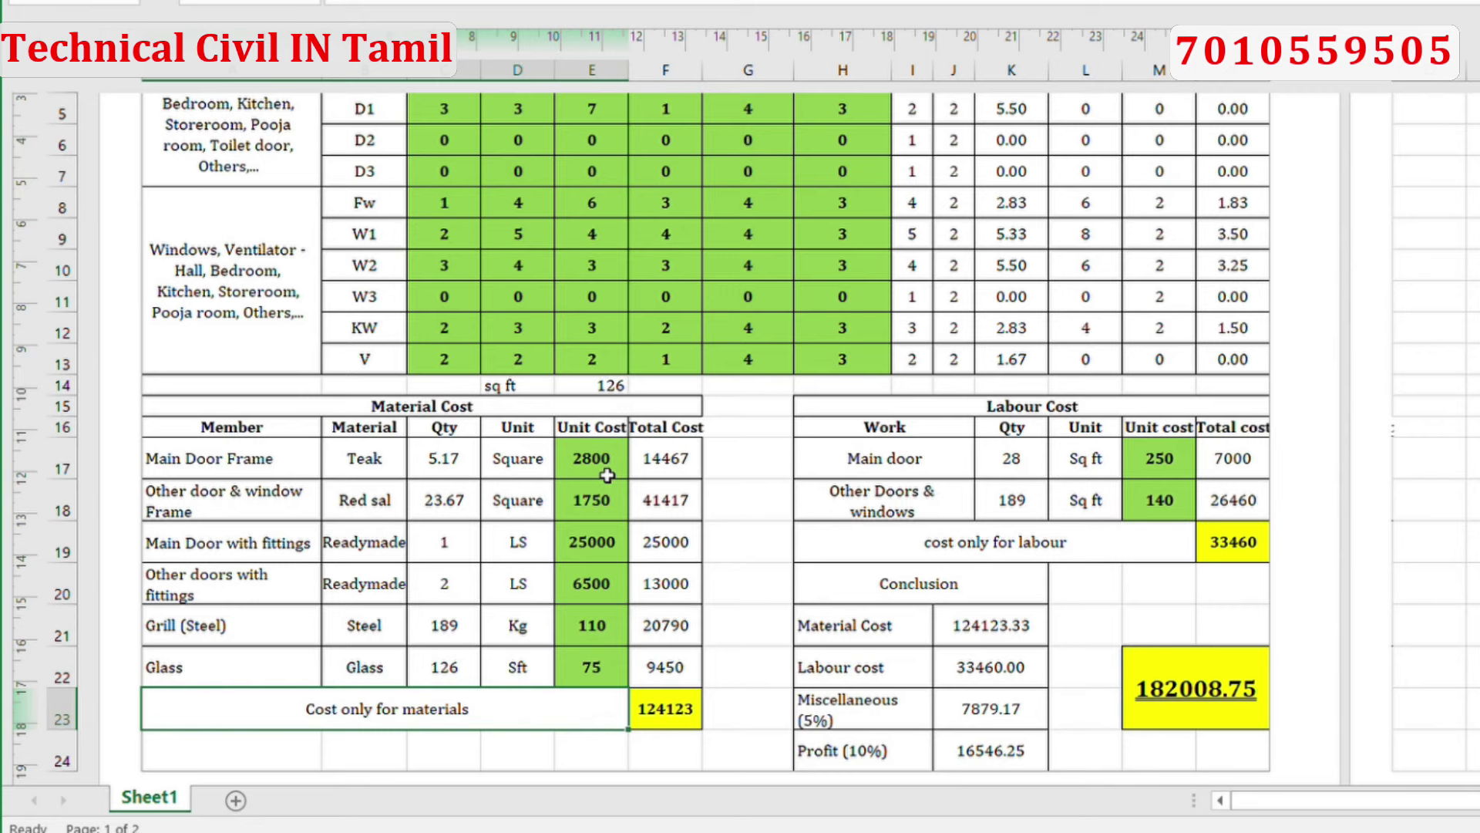
Step: Review the main door's labour unit cost and the grand total of the estimate
click(1161, 461)
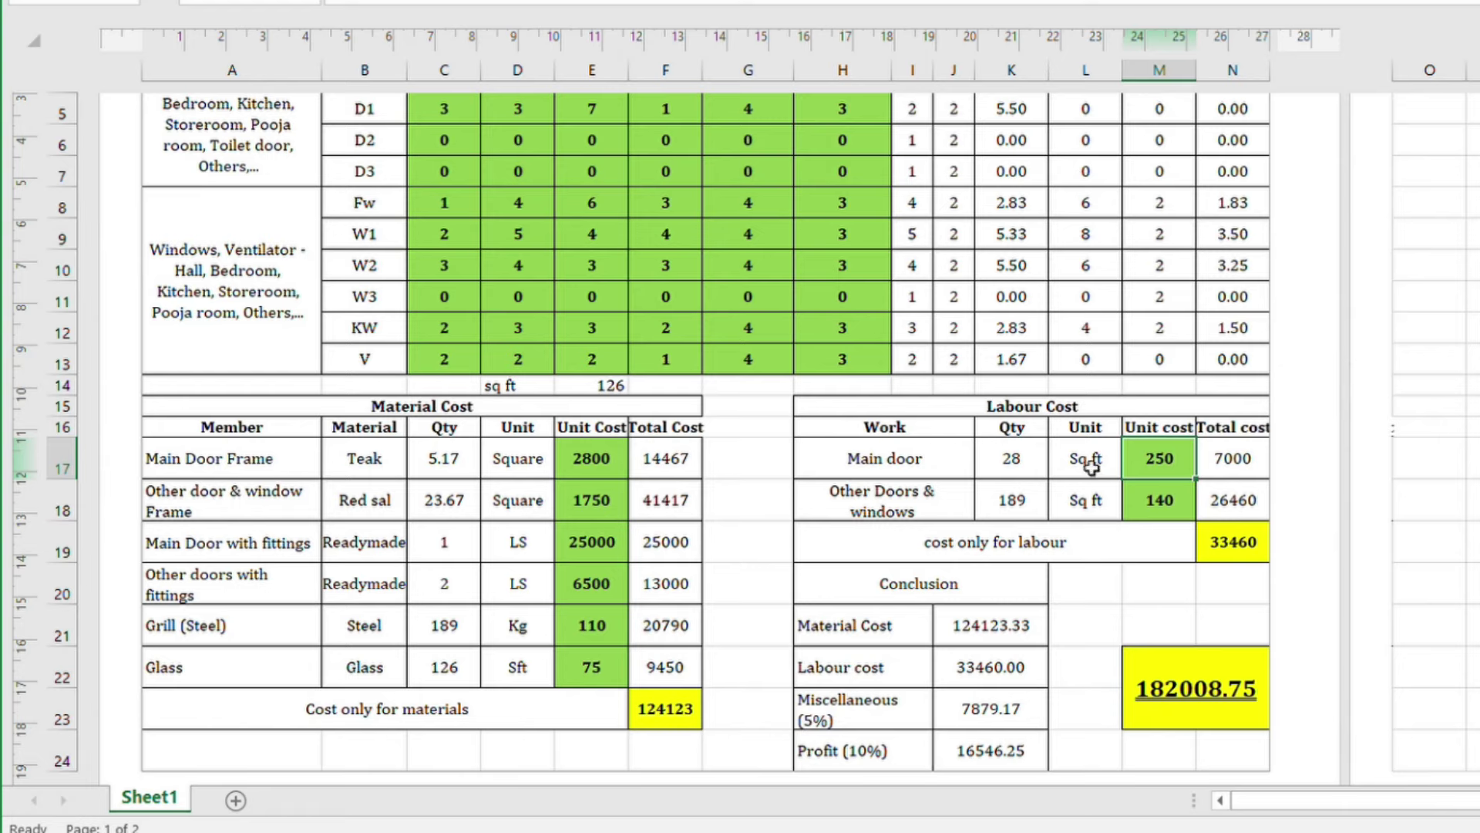
click(1217, 673)
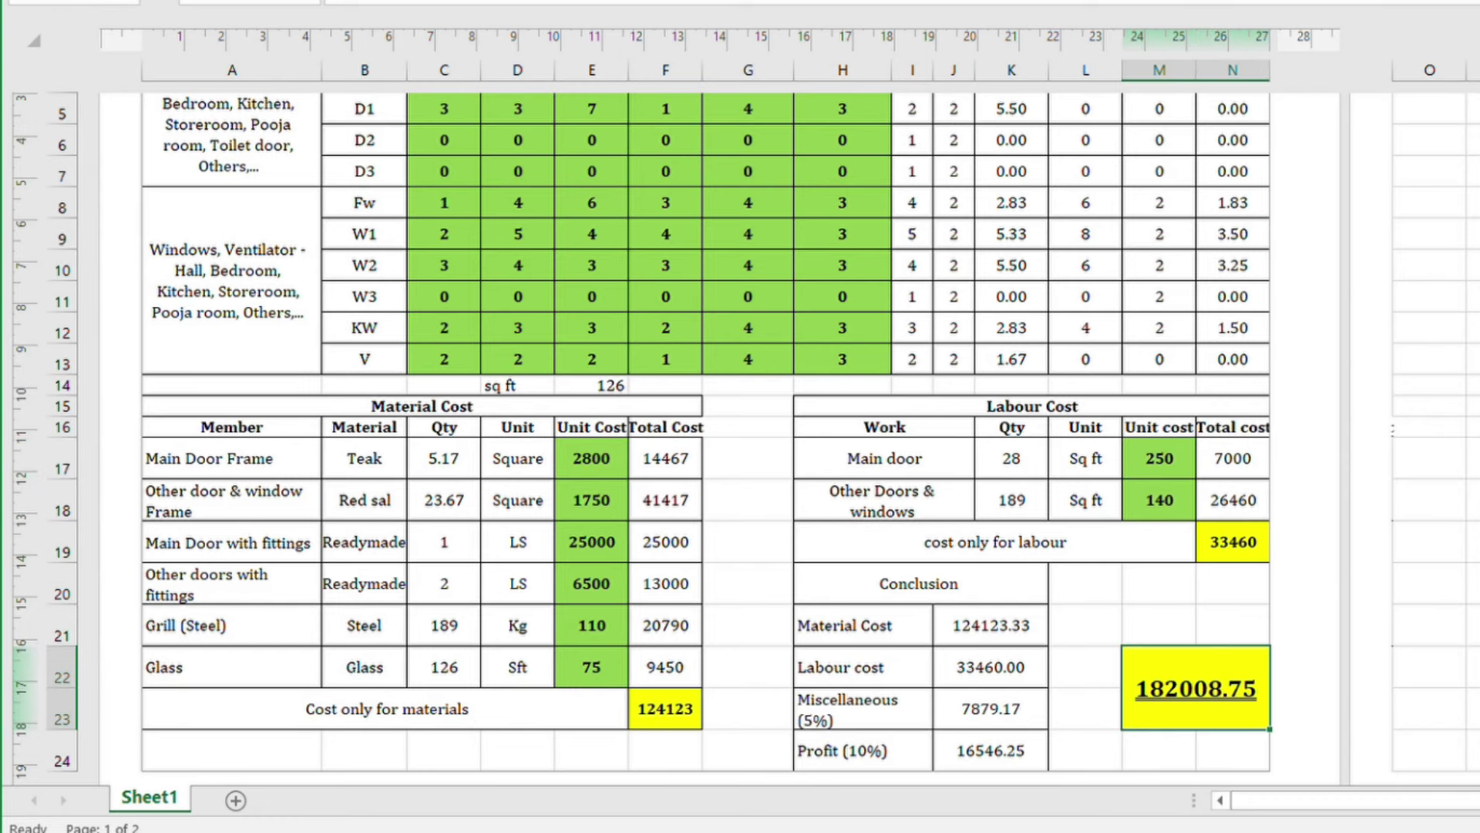
scroll(705, 439, up, 2)
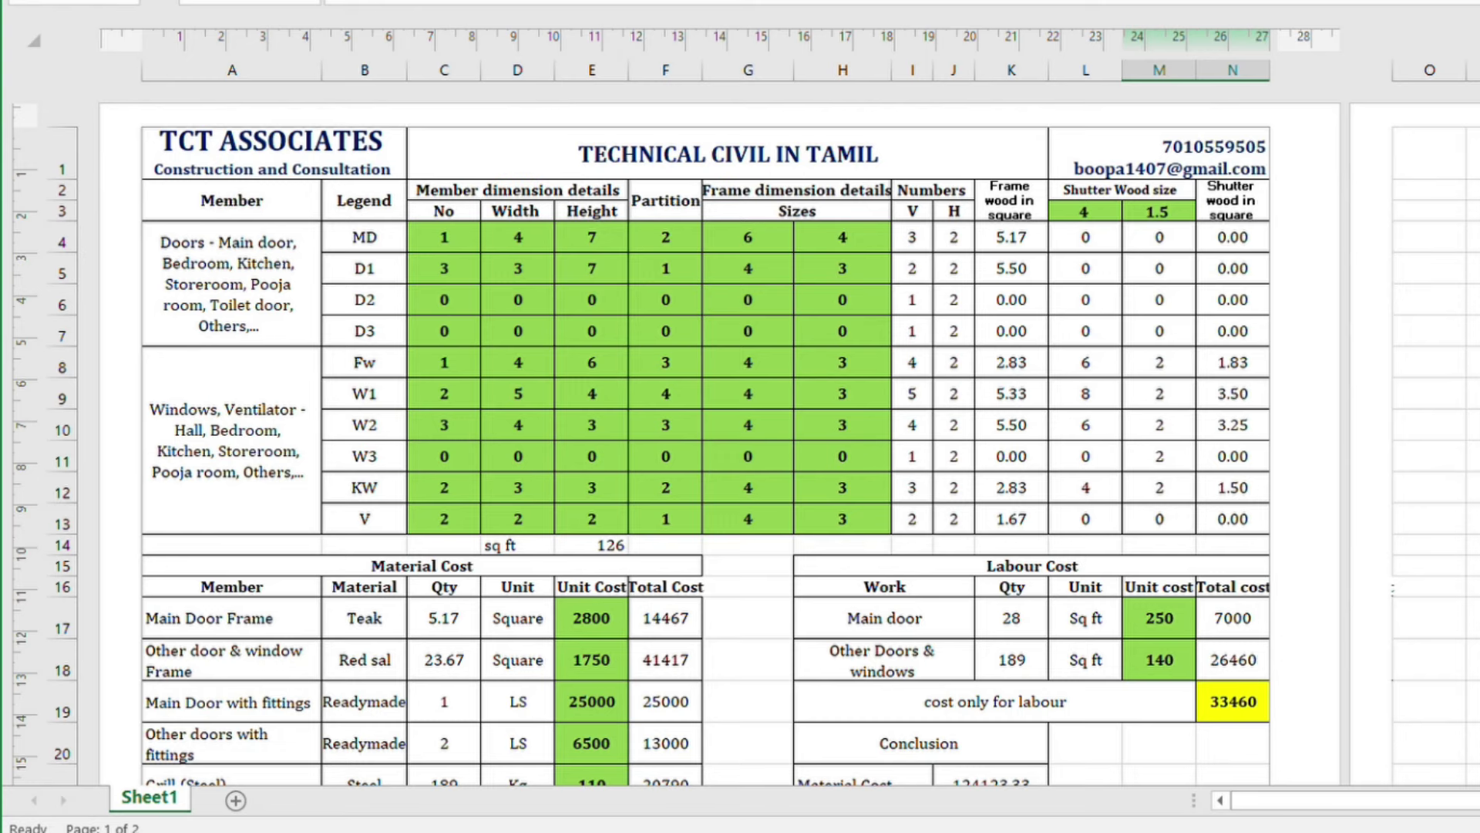